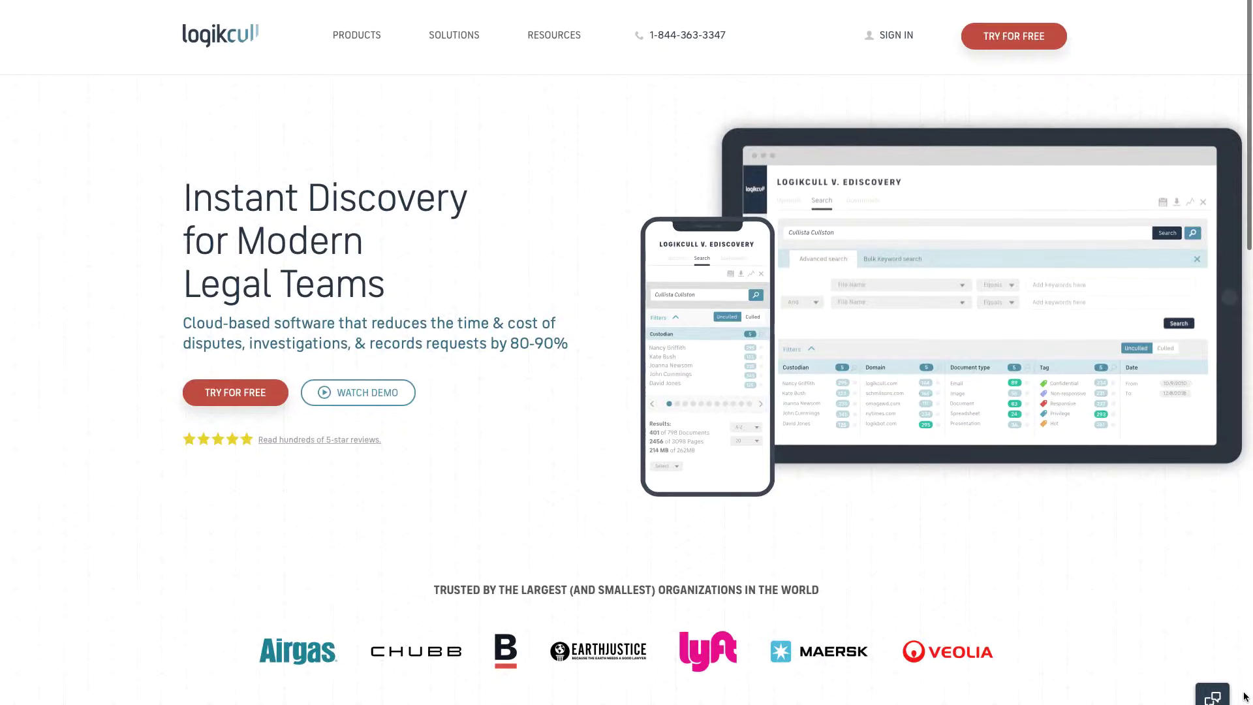
# - Review the Logikcull home page, including the Drag & Drop, Search & Review and Produce & Share feature overviews
pyautogui.scroll(-2, 1245, 697)
pyautogui.scroll(-2, 1245, 697)
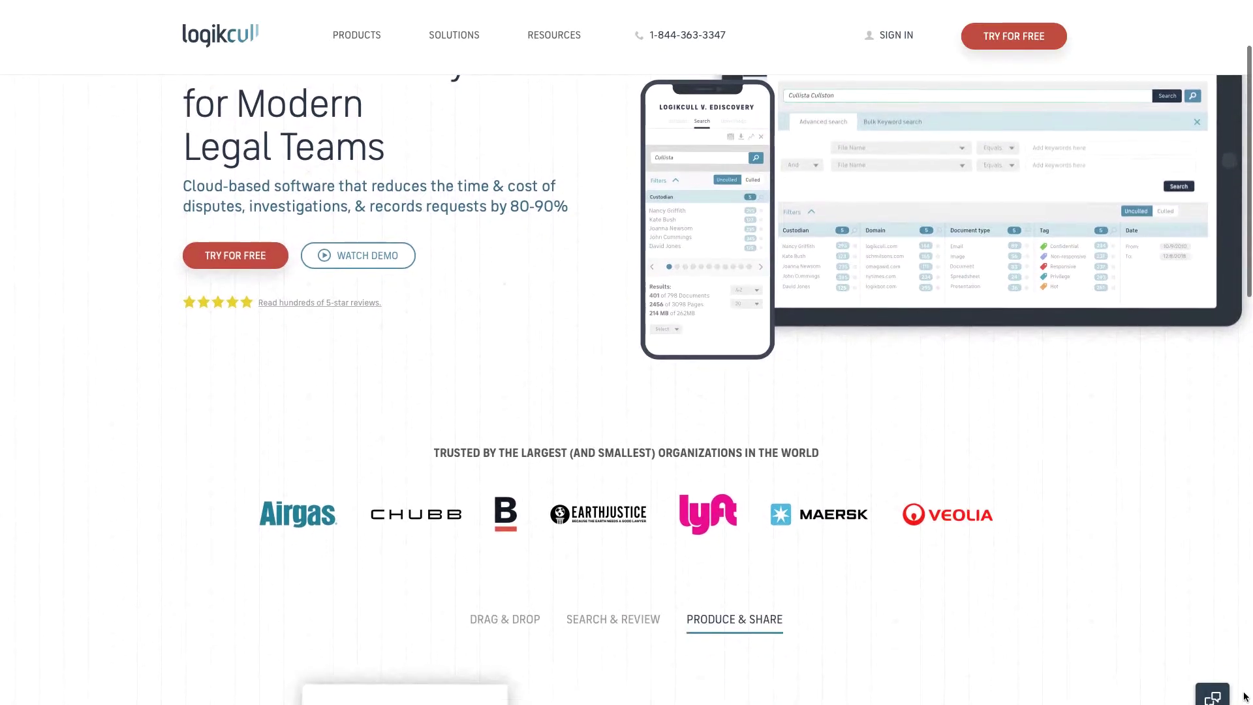
pyautogui.scroll(-2, 1245, 697)
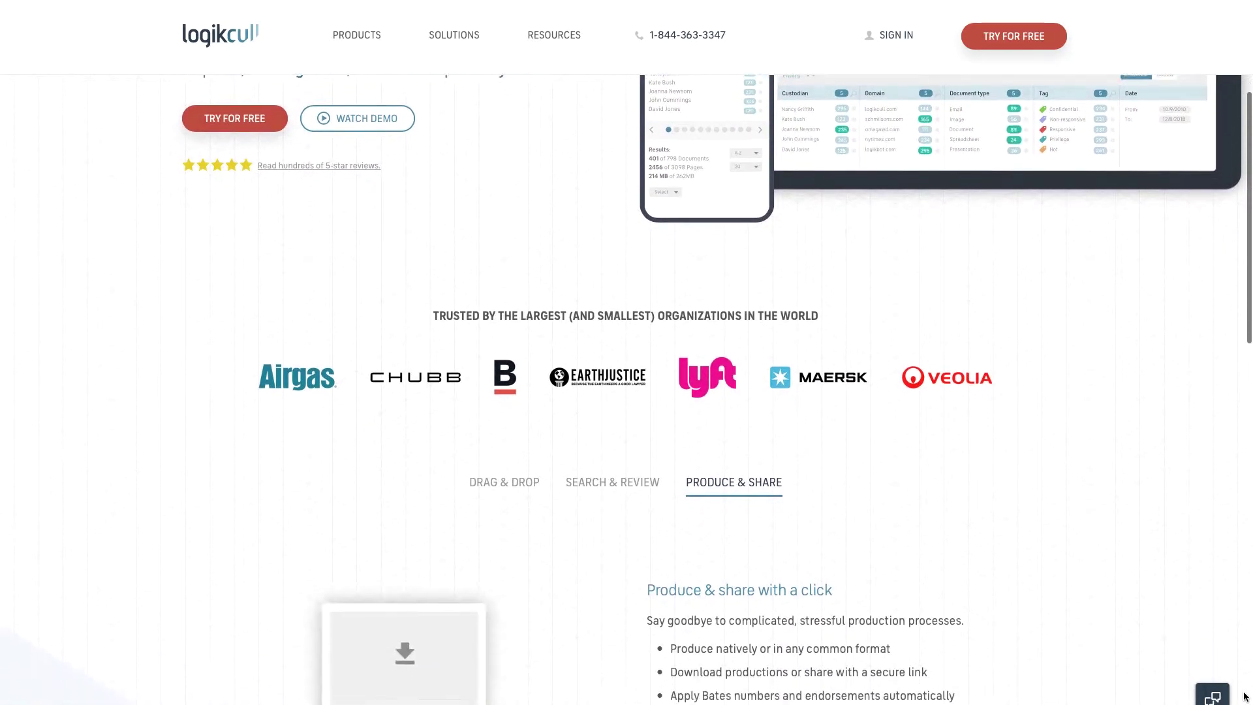
pyautogui.scroll(-3, 1245, 697)
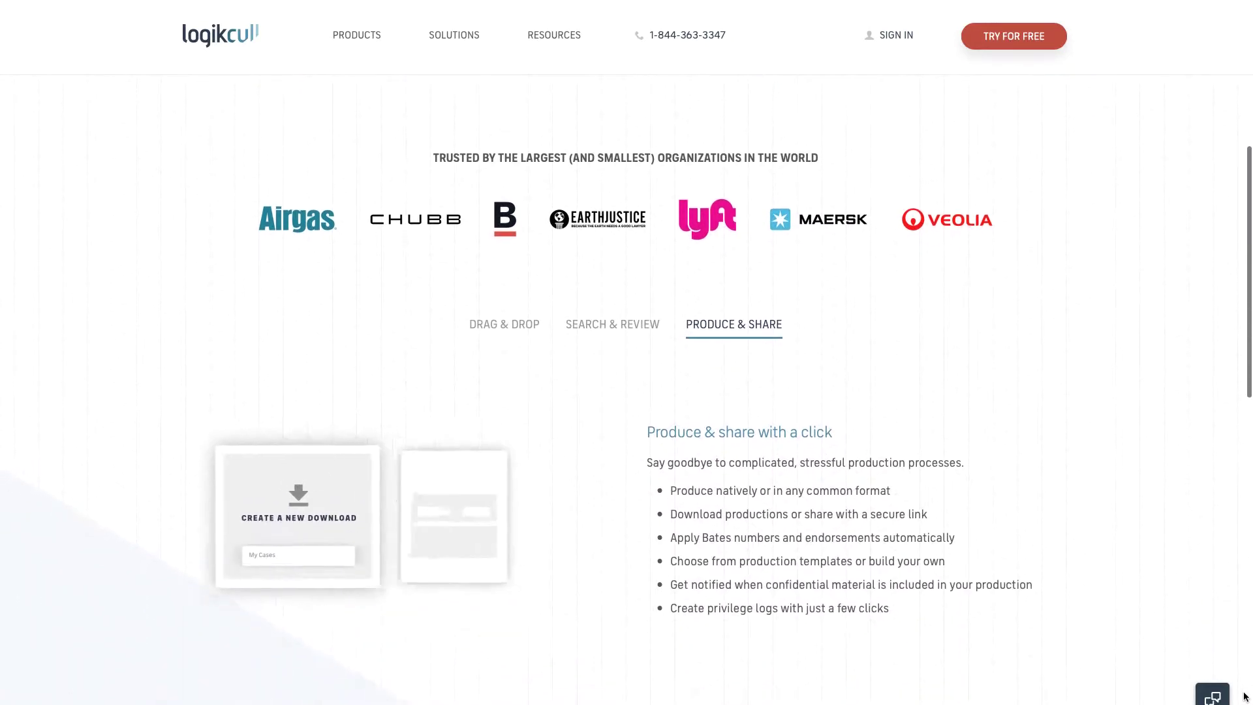
pyautogui.scroll(-2, 1245, 697)
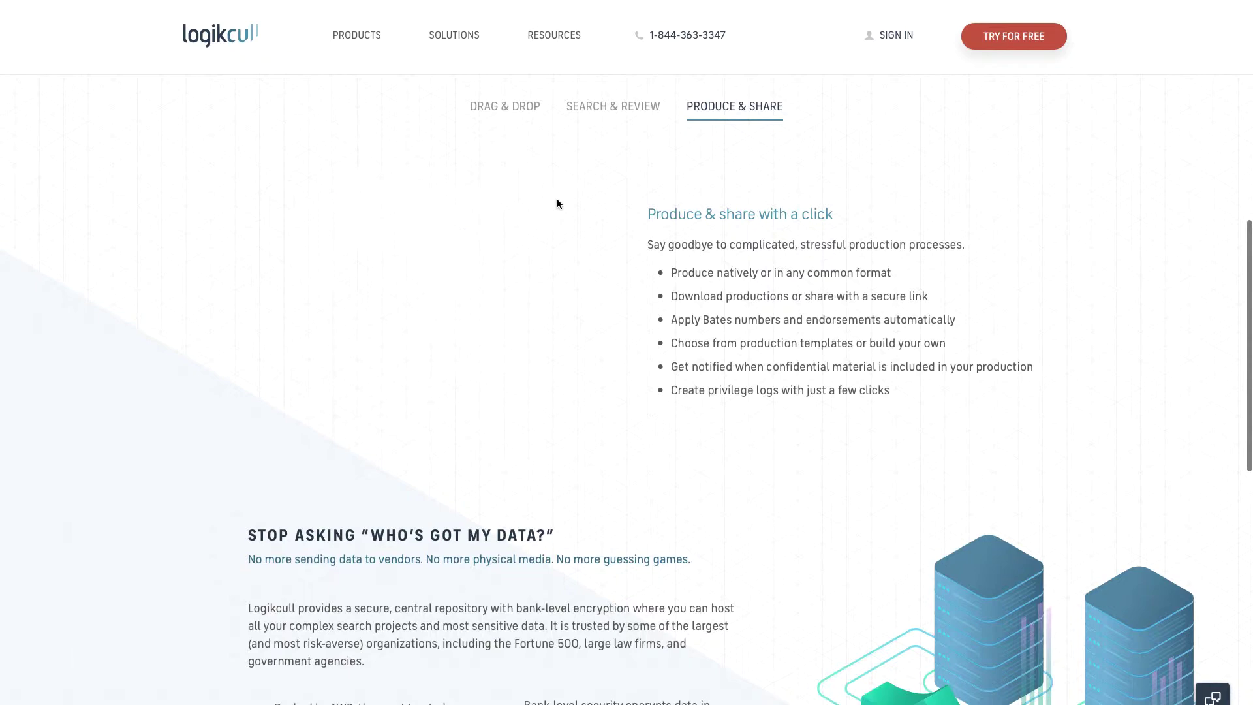
pyautogui.click(511, 108)
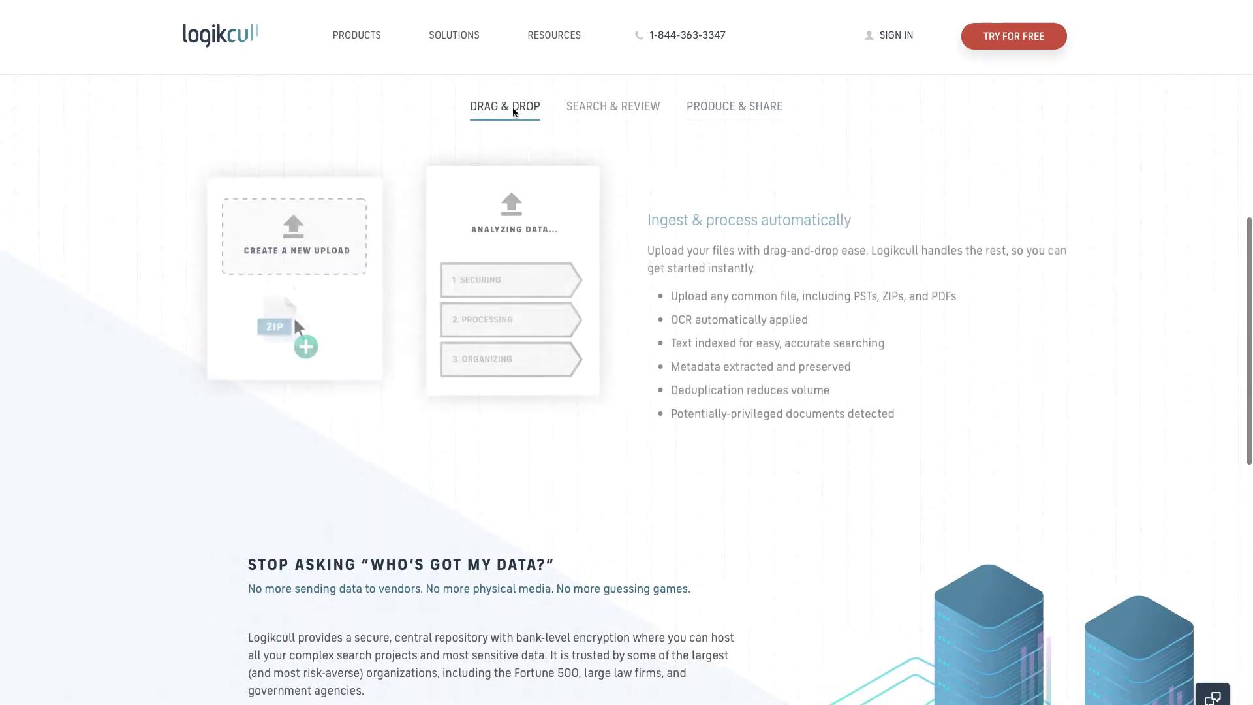
pyautogui.click(620, 107)
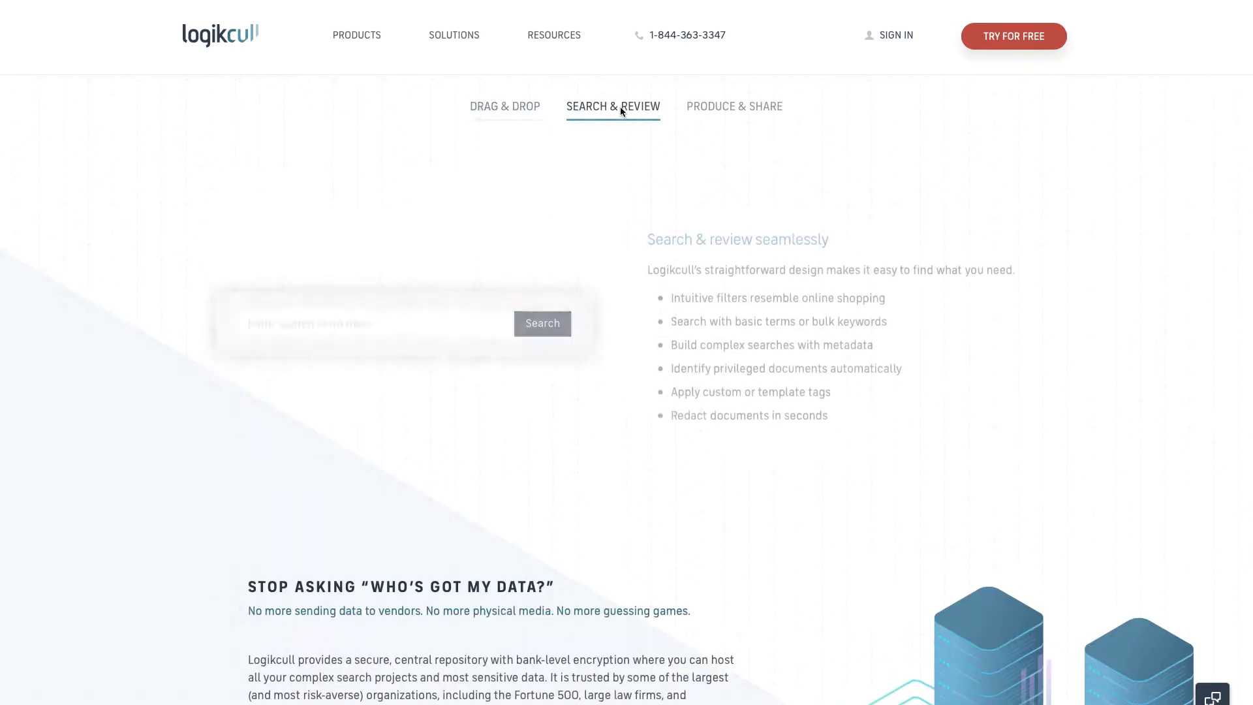
pyautogui.click(728, 107)
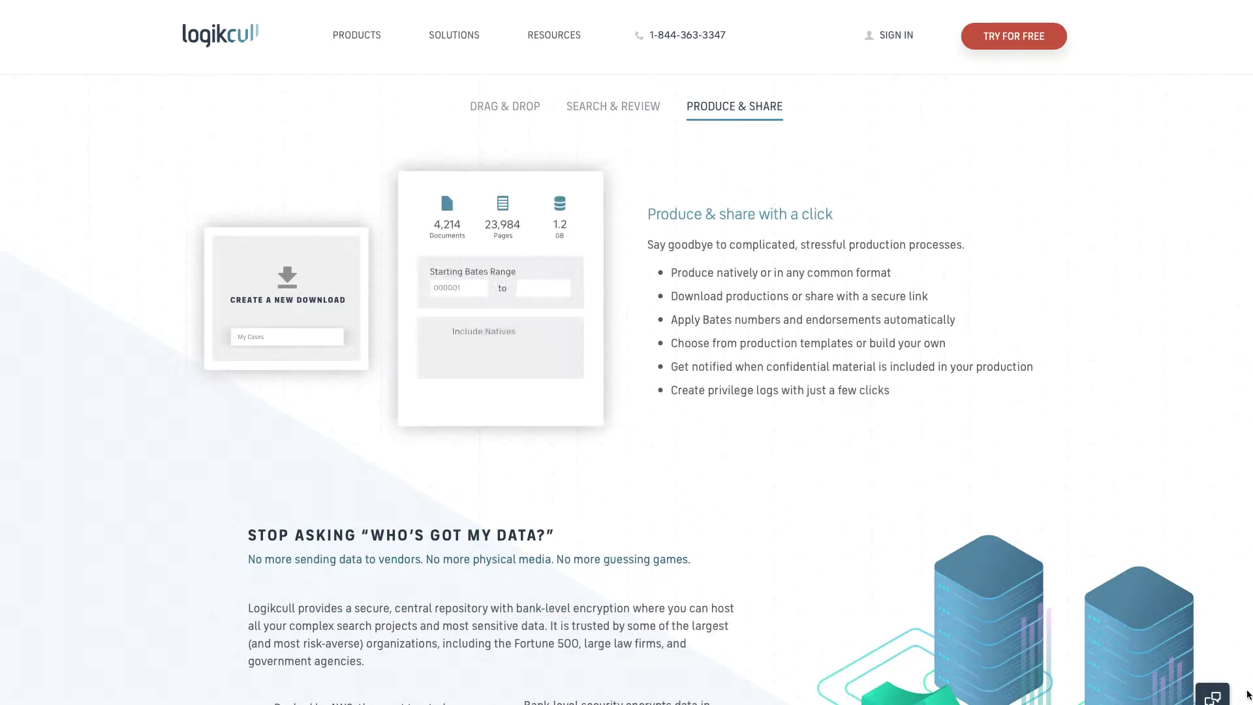
# - Open the Journalists solution page and look over its introduction and testimonial
pyautogui.scroll(5, 1247, 694)
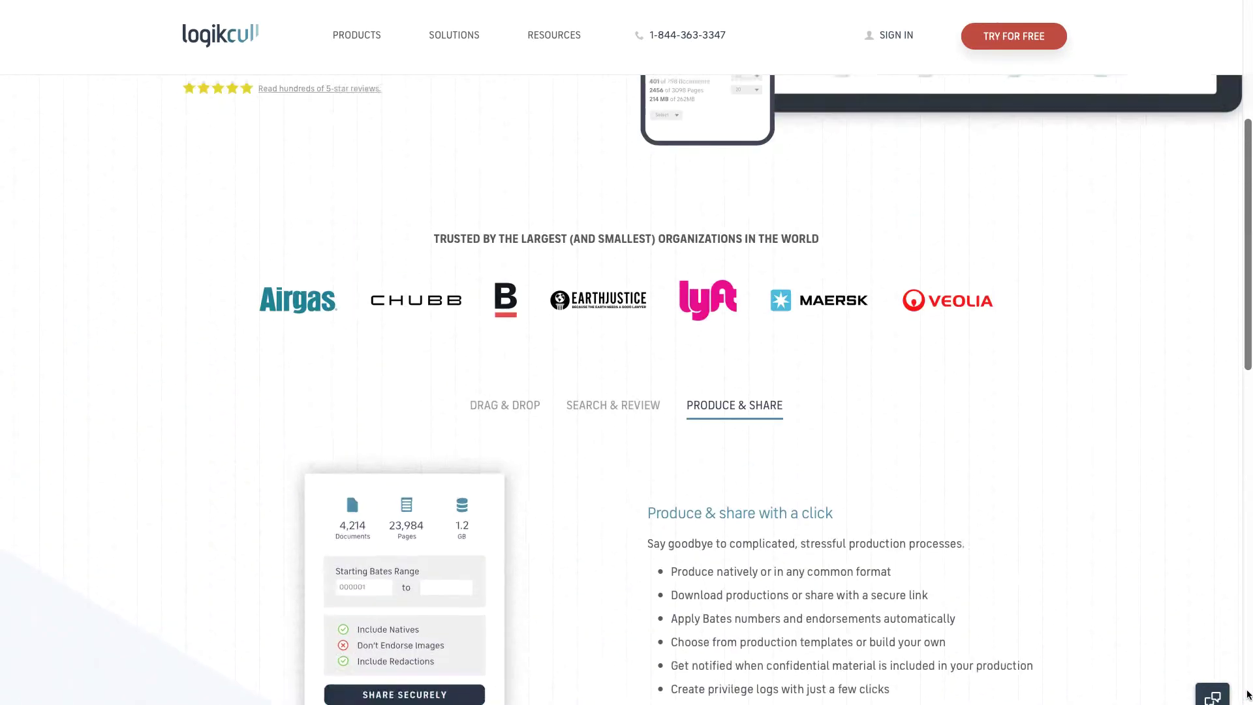
pyautogui.scroll(5, 1247, 694)
pyautogui.moveTo(440, 38)
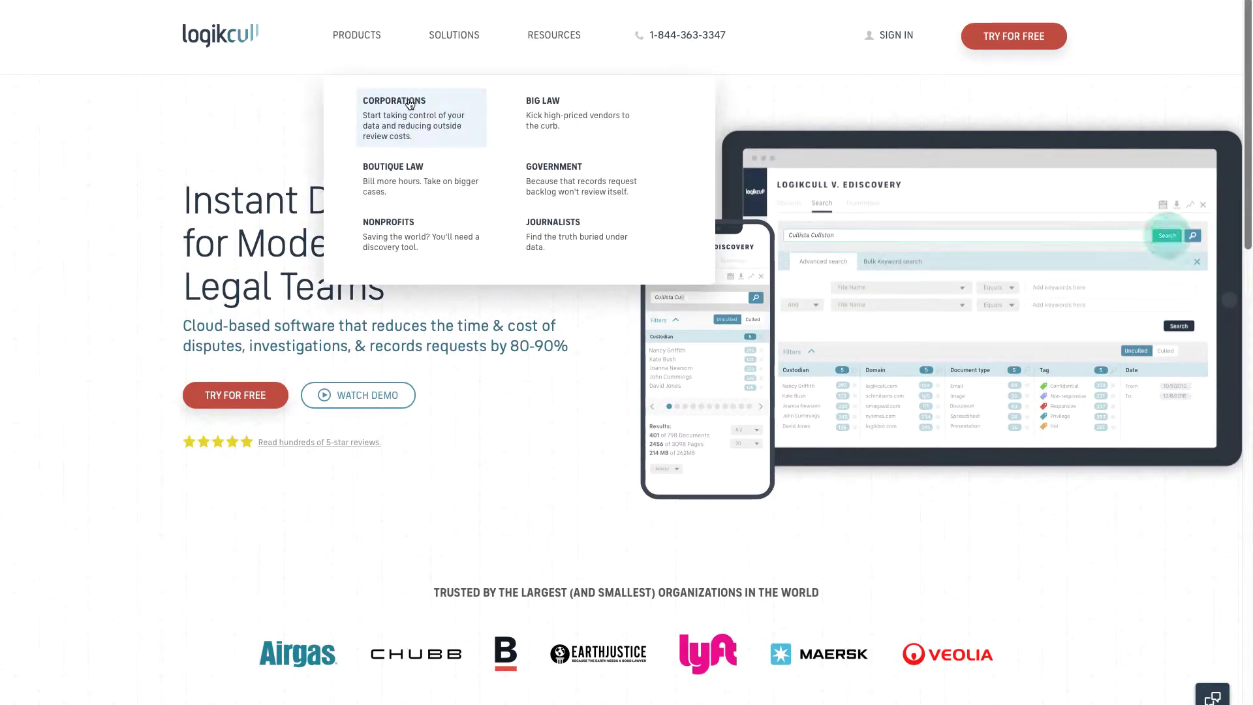
pyautogui.click(558, 229)
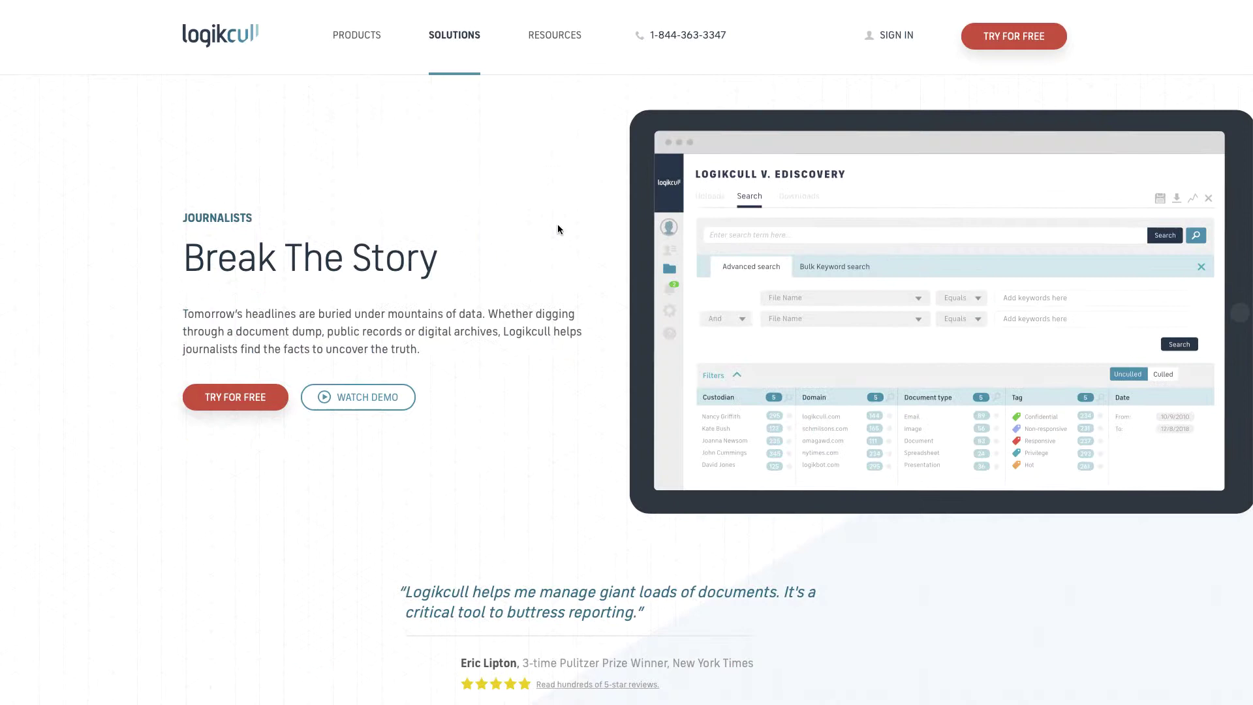
pyautogui.scroll(-2, 1227, 692)
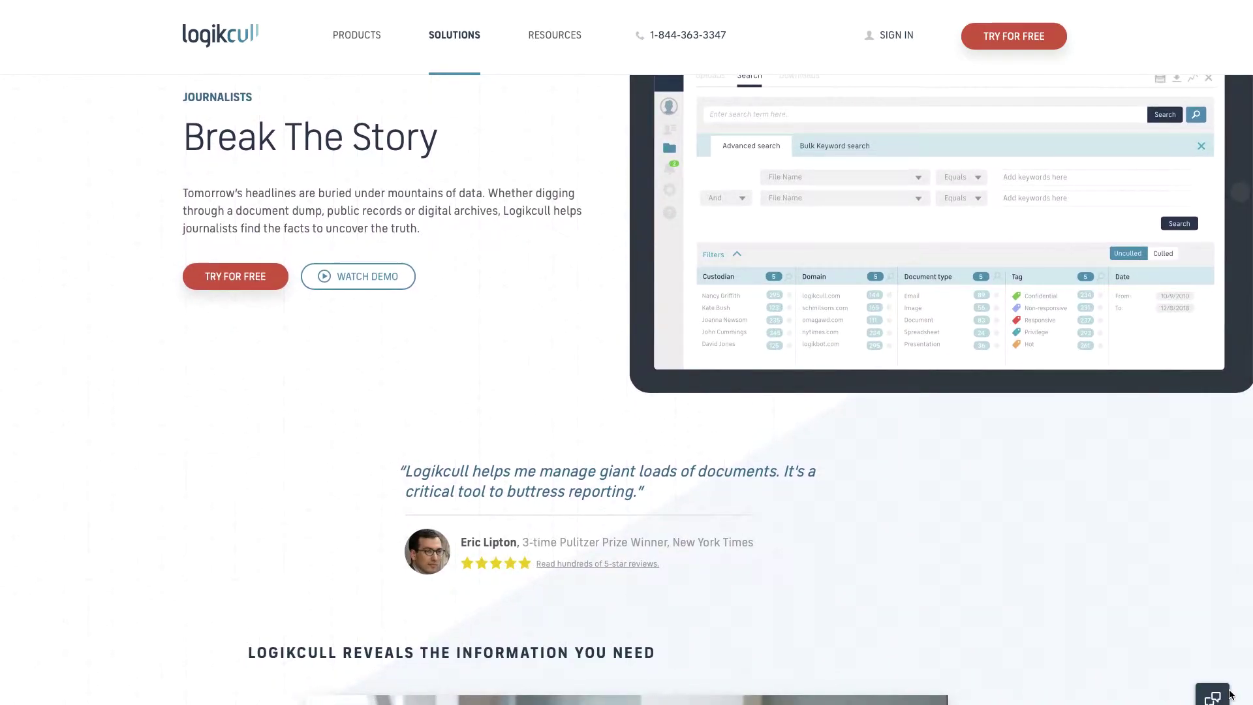
# - Open the Boutique Law solution page and read through its benefits down to the footer
pyautogui.moveTo(449, 47)
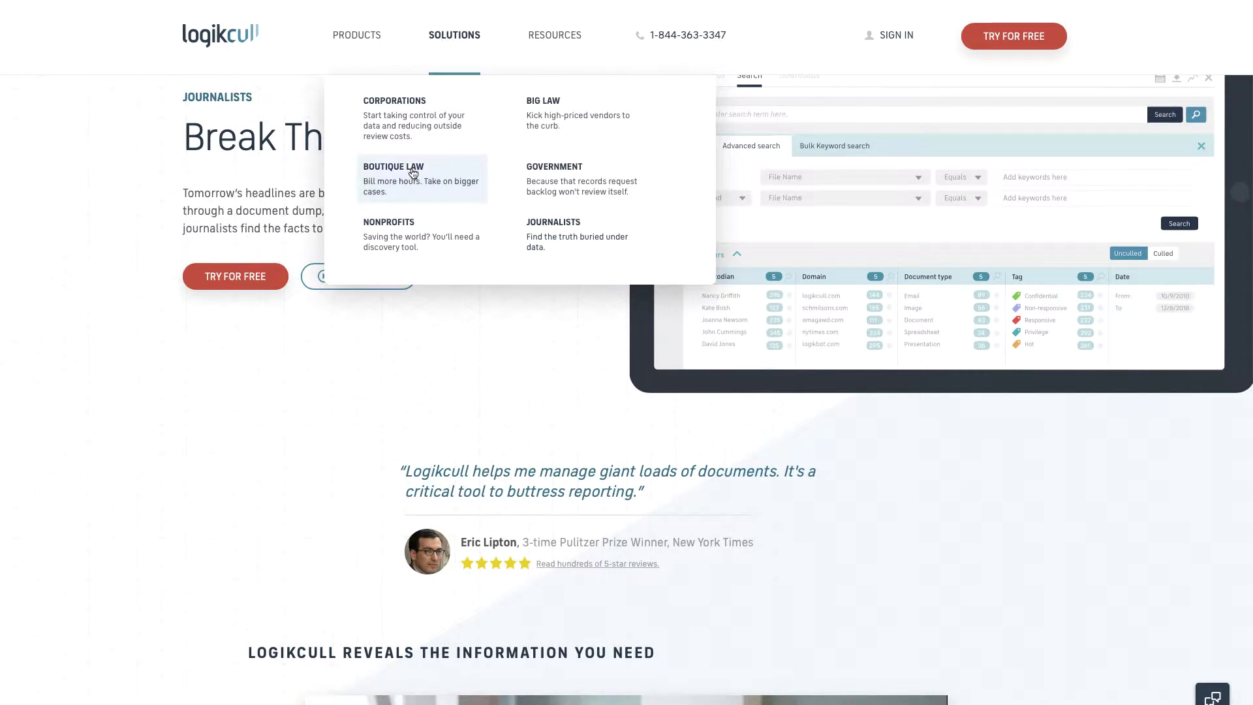
pyautogui.click(411, 167)
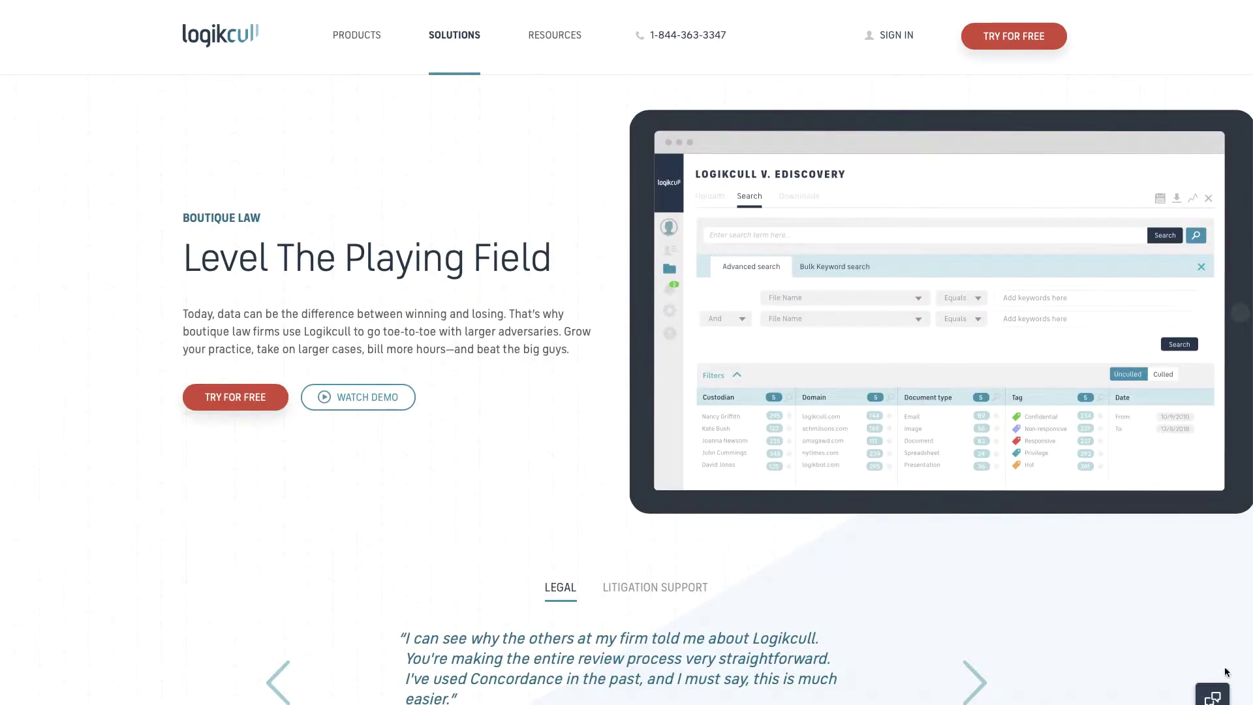
pyautogui.scroll(-10, 1240, 693)
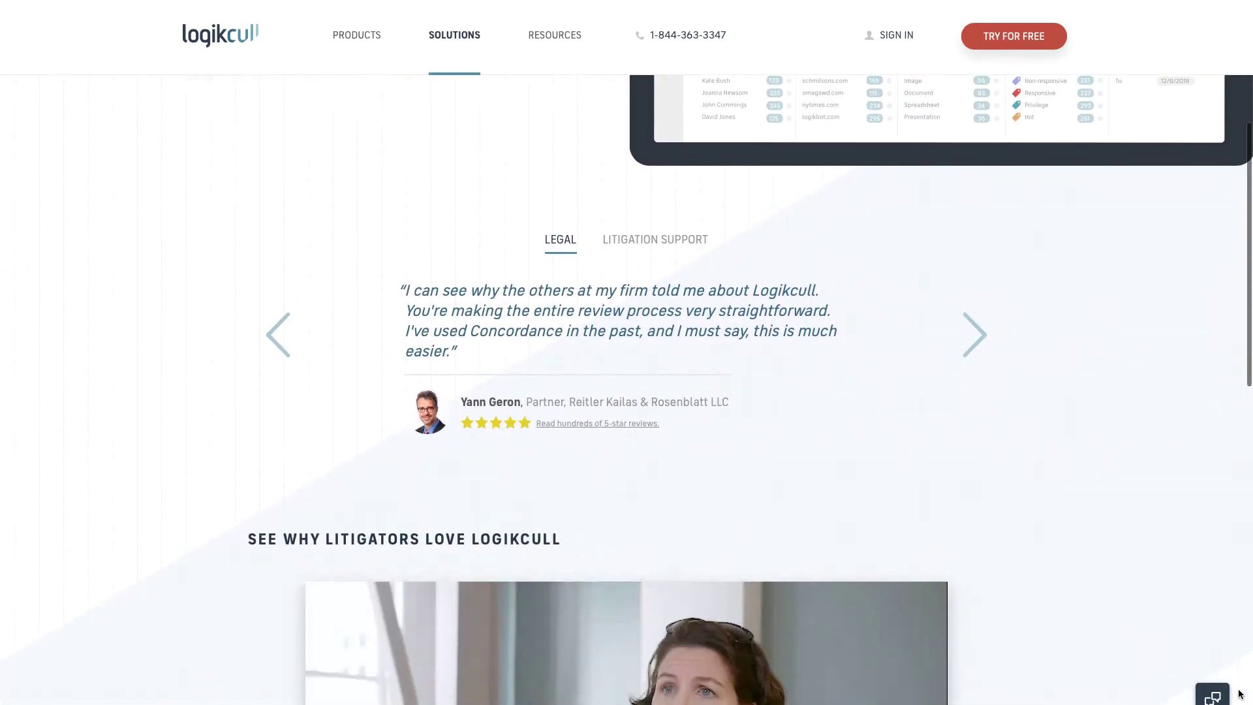
pyautogui.scroll(-8, 1240, 694)
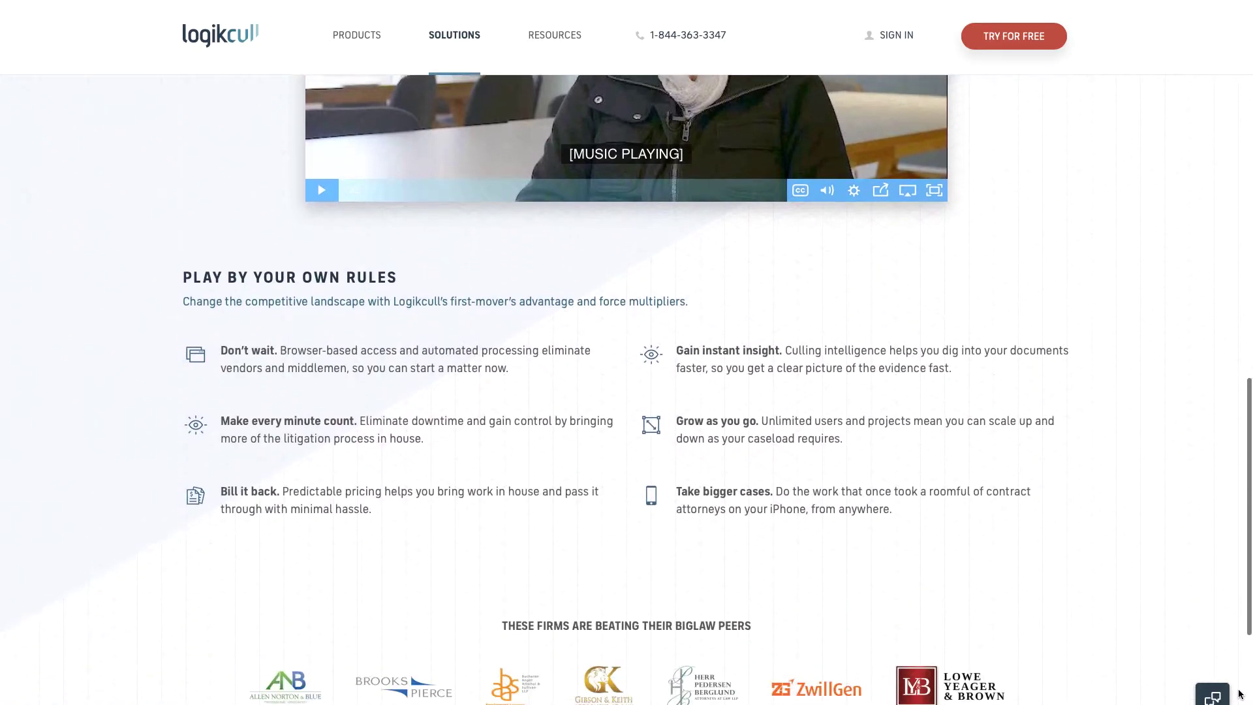
pyautogui.scroll(-3, 1240, 694)
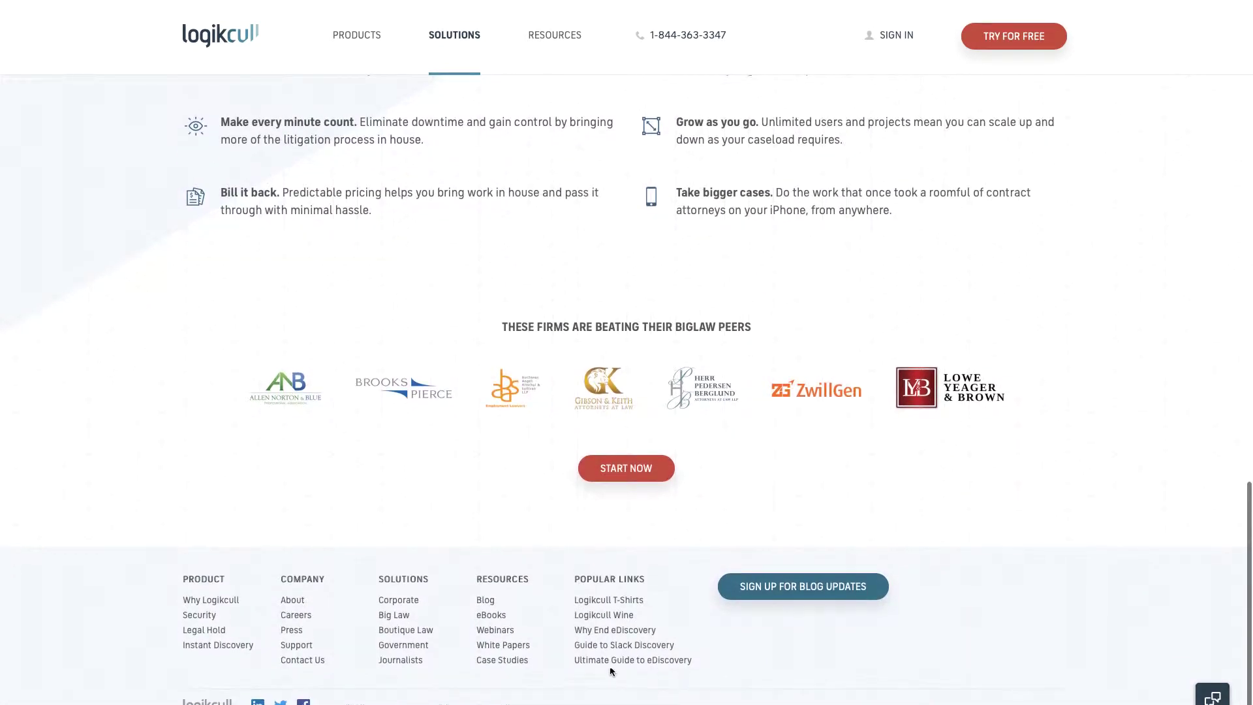
# - Open the Case Studies page and look through the listed case studies
pyautogui.click(515, 661)
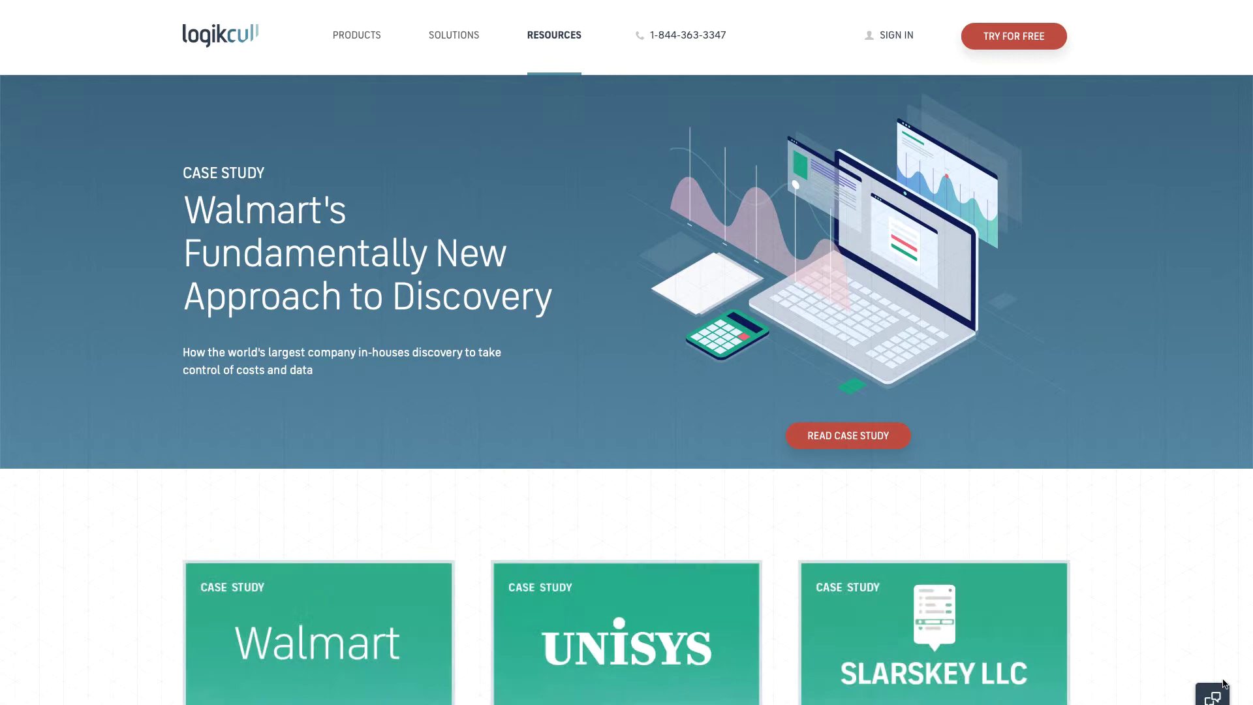
pyautogui.scroll(-2, 1224, 683)
pyautogui.scroll(-3, 1224, 683)
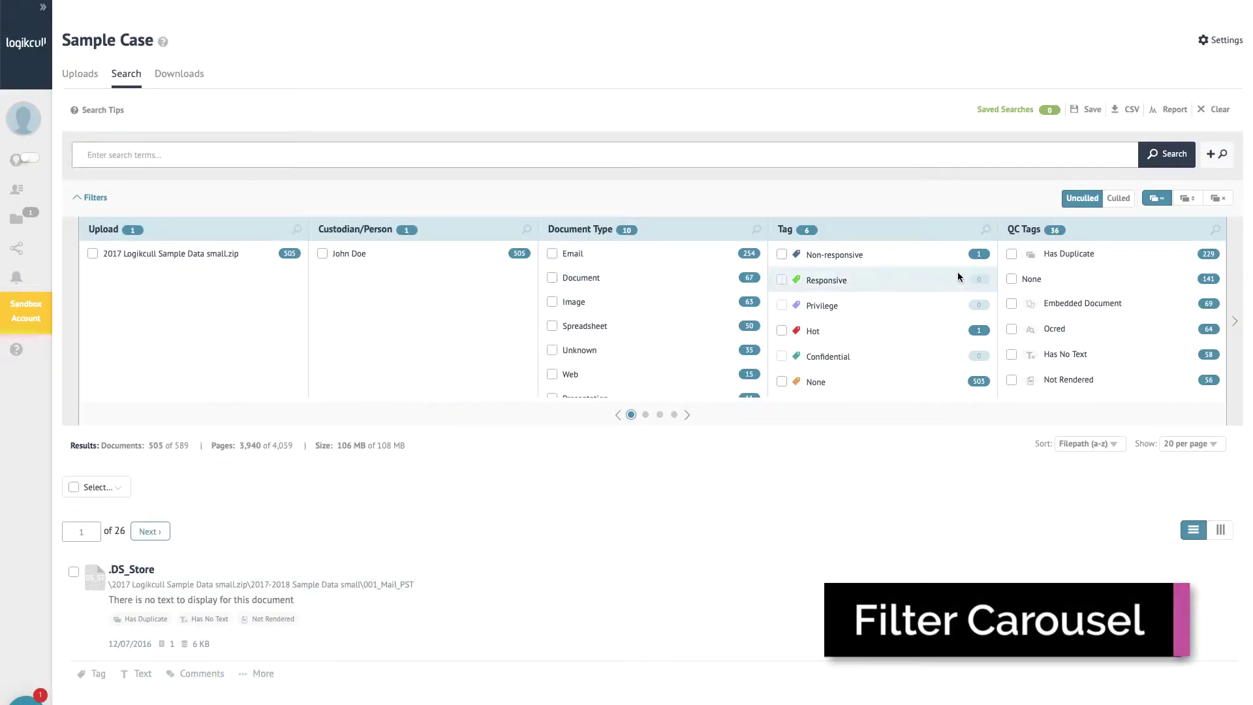
# - Filter the Sample Case documents to the Email document type with dates from 2014-01-01 to 2014-12-31
pyautogui.click(552, 255)
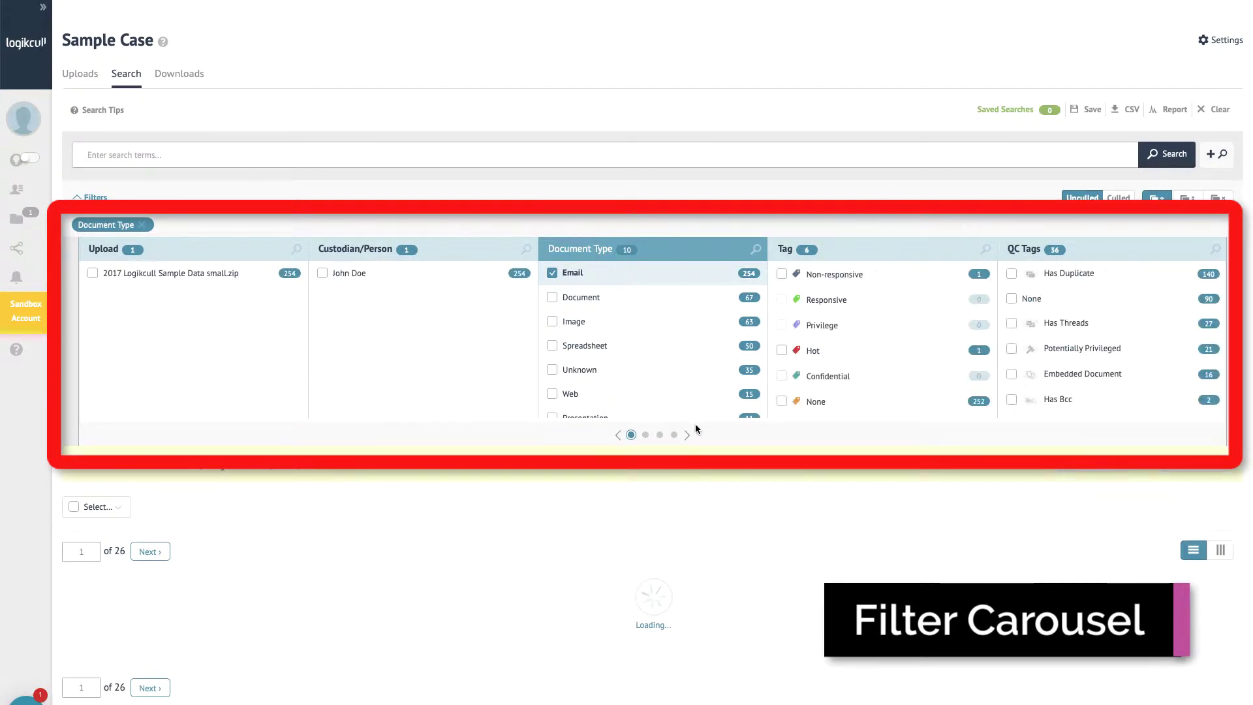
pyautogui.click(645, 435)
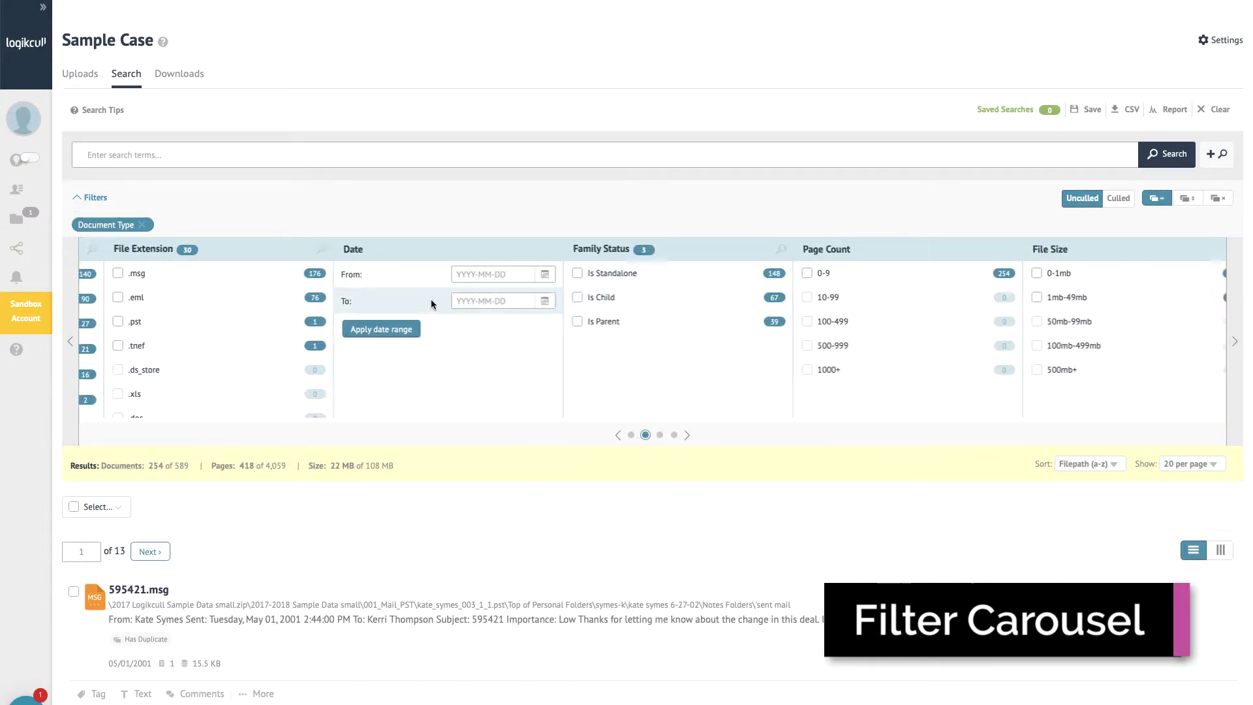
pyautogui.click(441, 274)
pyautogui.write('2')
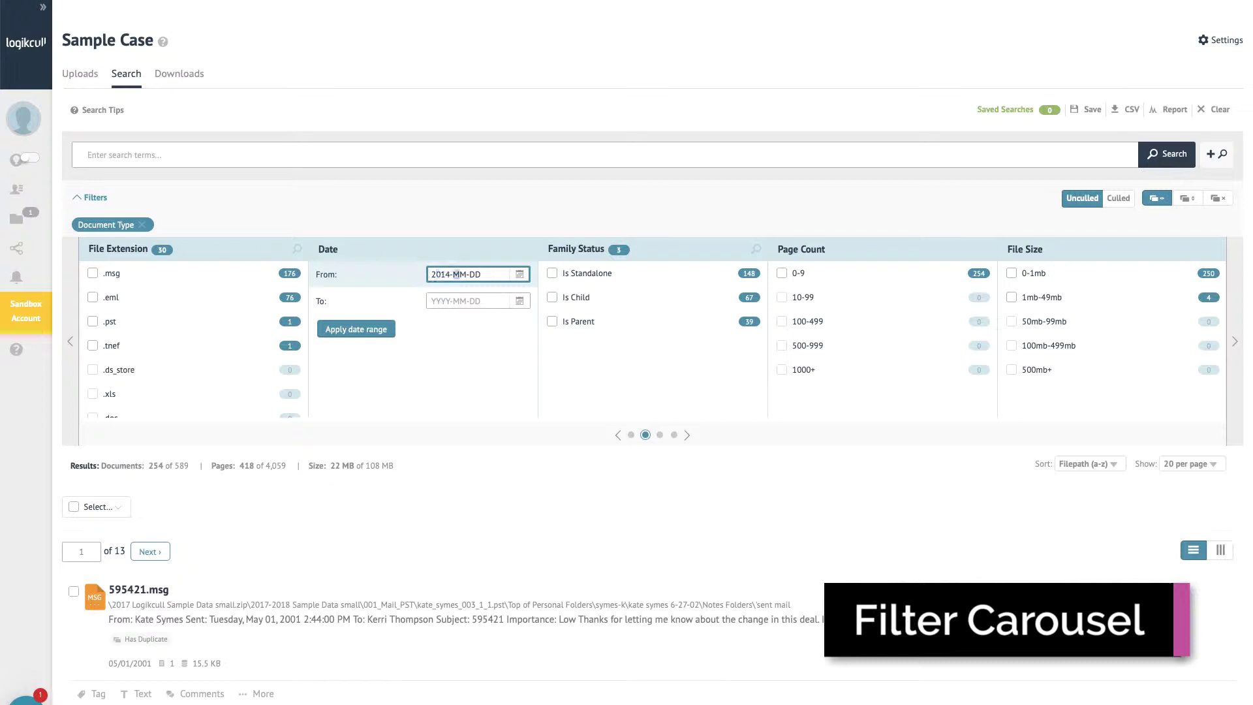
pyautogui.write('014-01-01')
pyautogui.press('Tab')
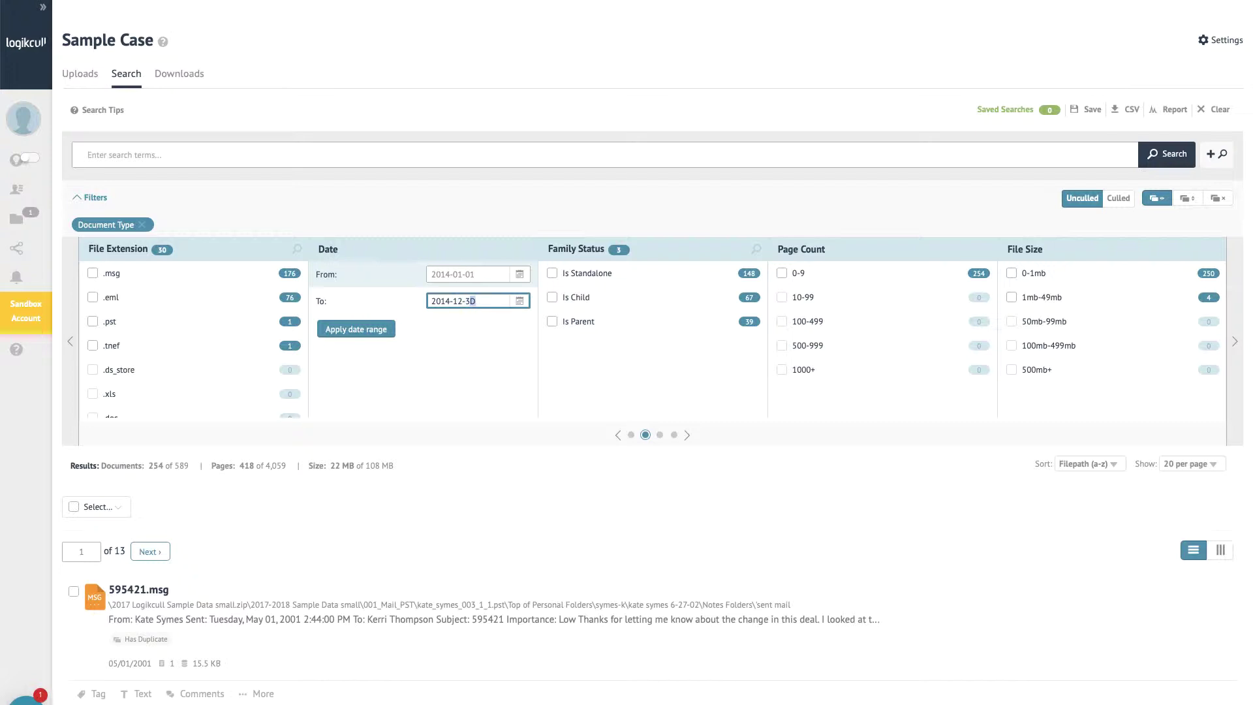
pyautogui.click(344, 329)
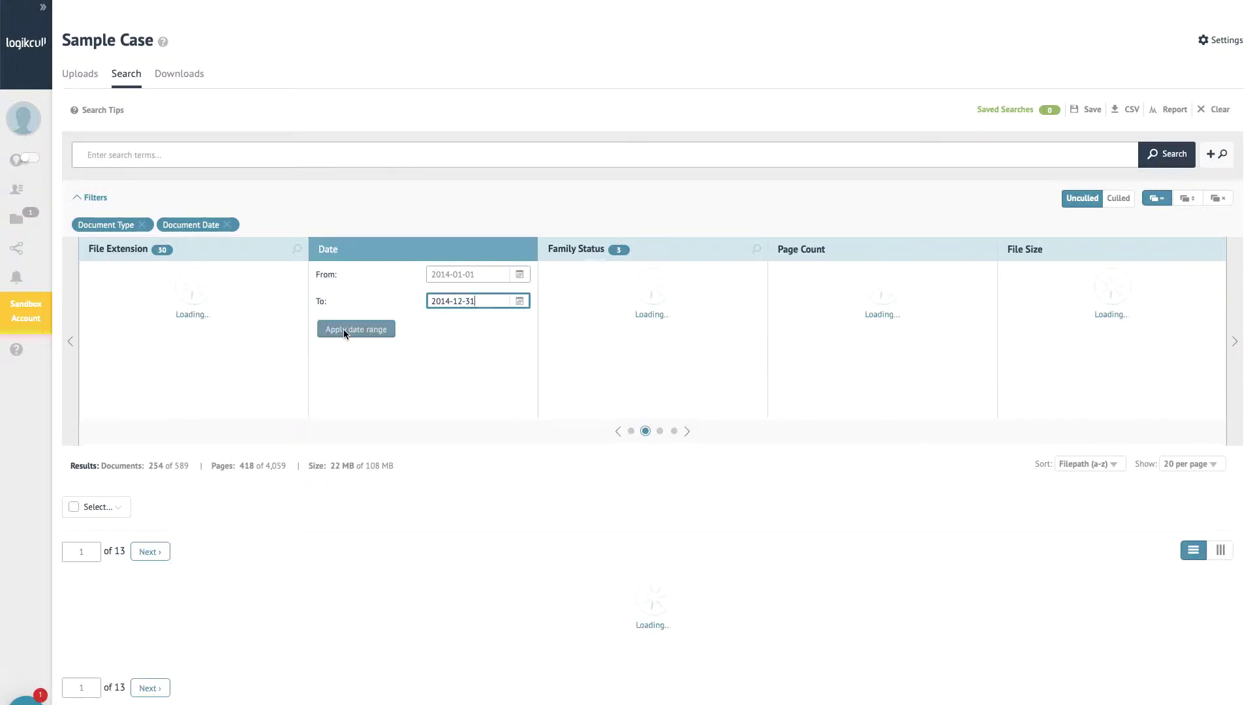
# - Narrow the filtered emails to the only listed custodian and clear all the filters
pyautogui.click(631, 440)
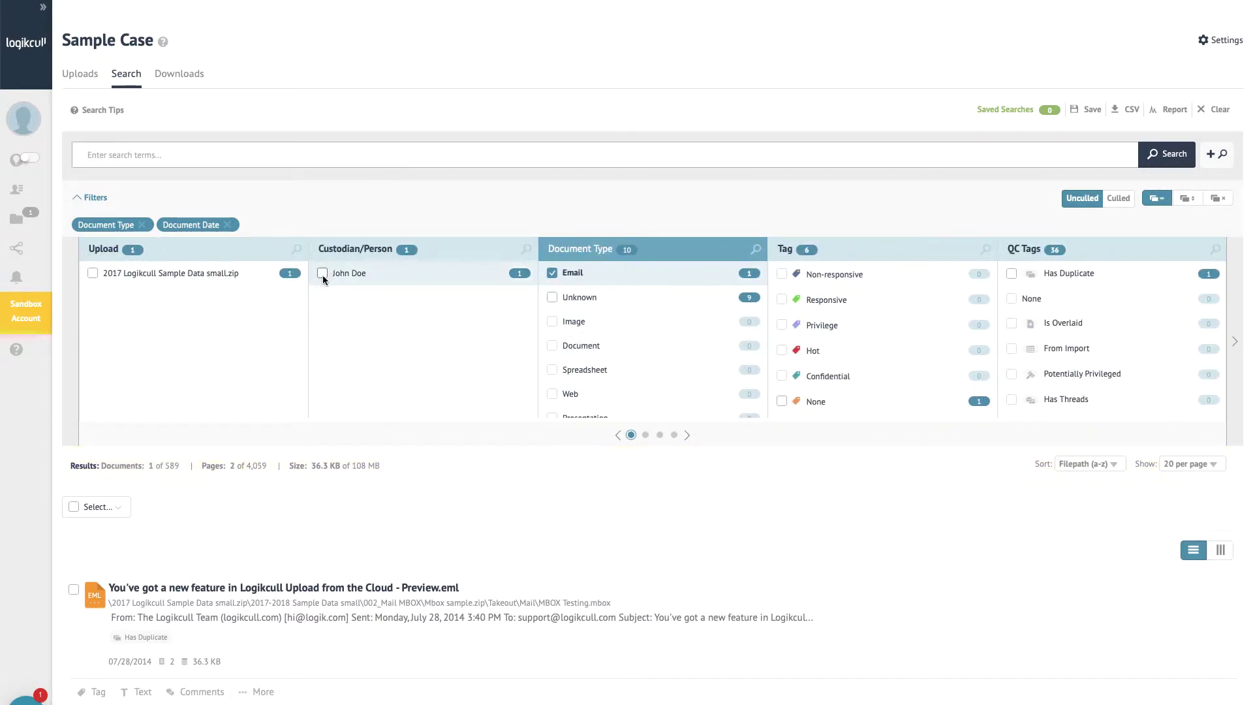
pyautogui.click(323, 274)
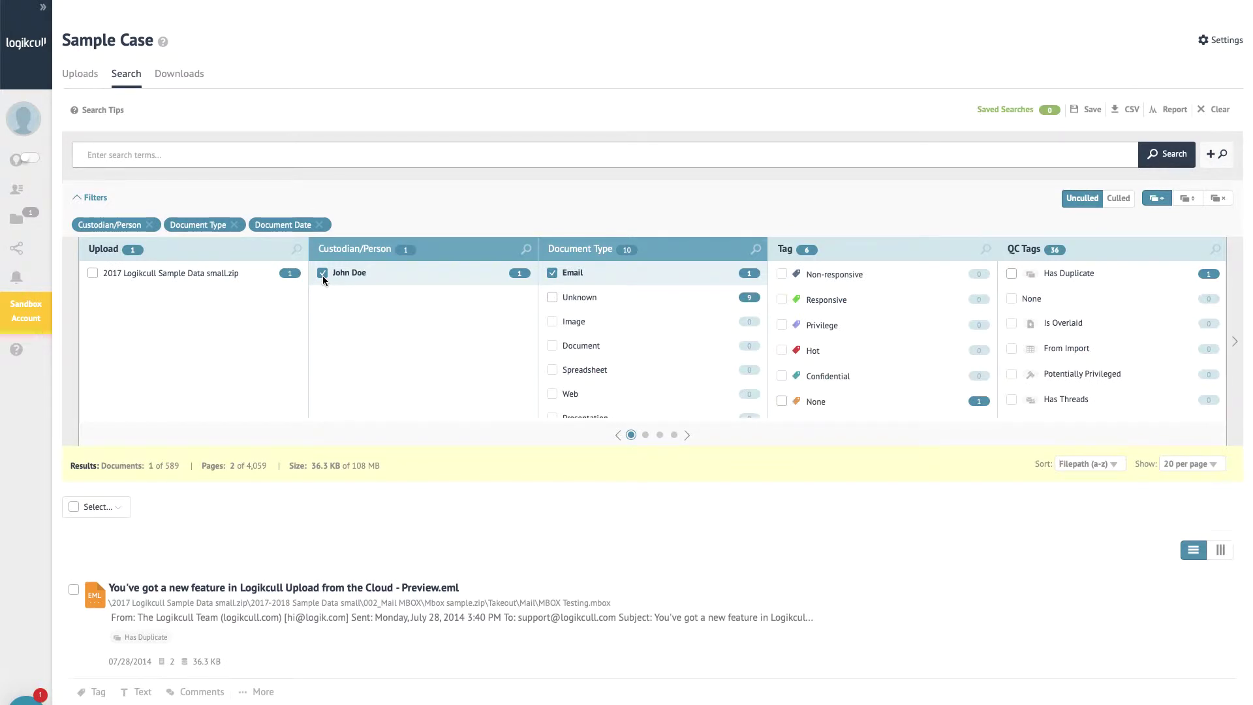
pyautogui.click(1208, 113)
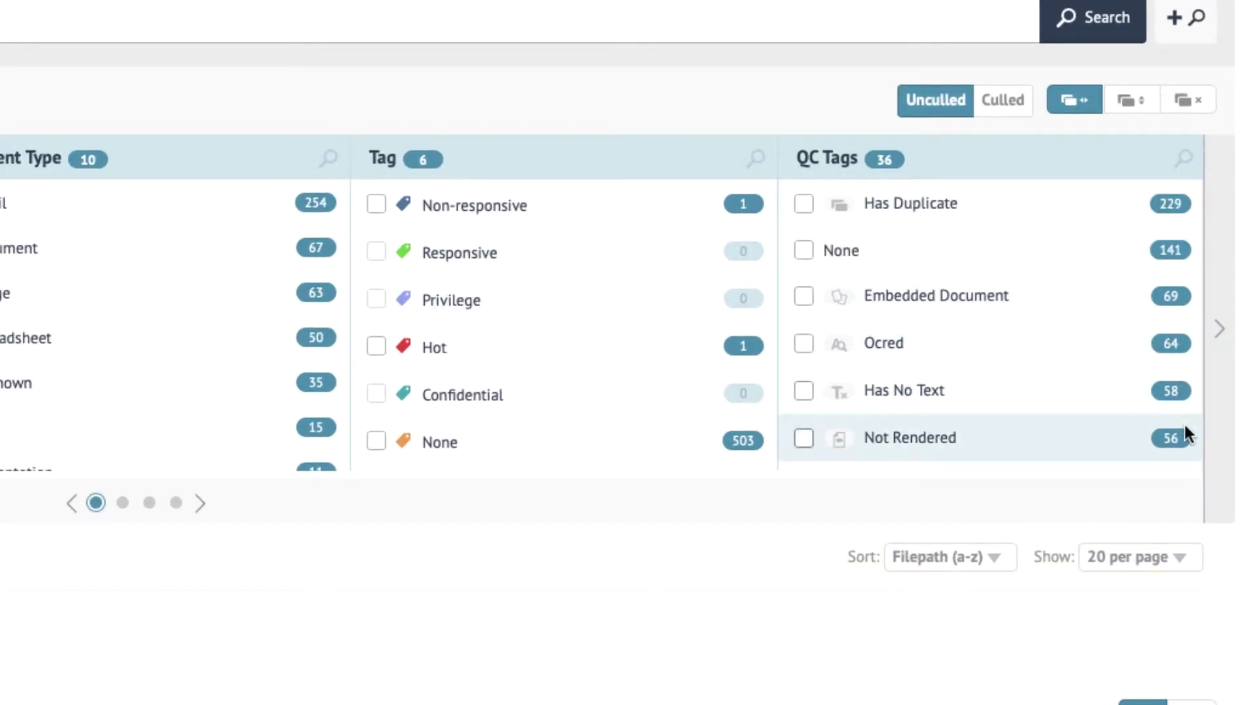
# - Look through the QC Tags filter list and filter the documents by Potentially Privileged
pyautogui.scroll(-1, 1184, 425)
pyautogui.scroll(-5, 1185, 427)
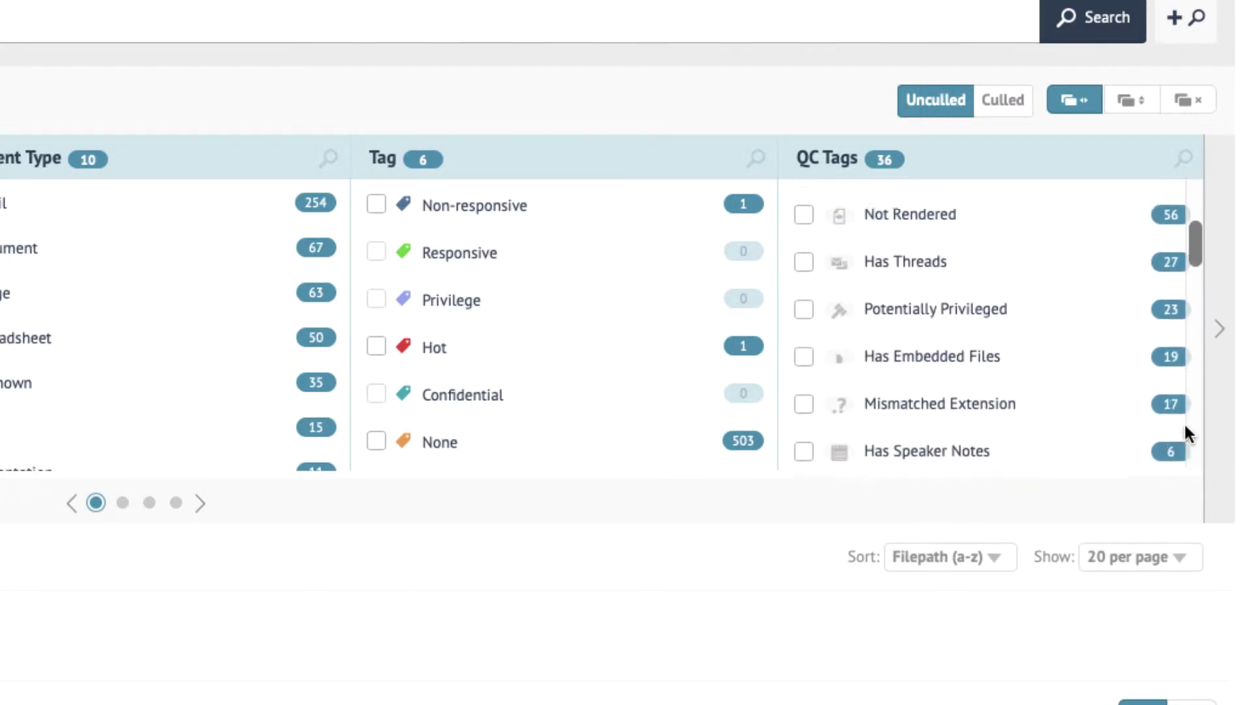
pyautogui.scroll(-3, 1183, 421)
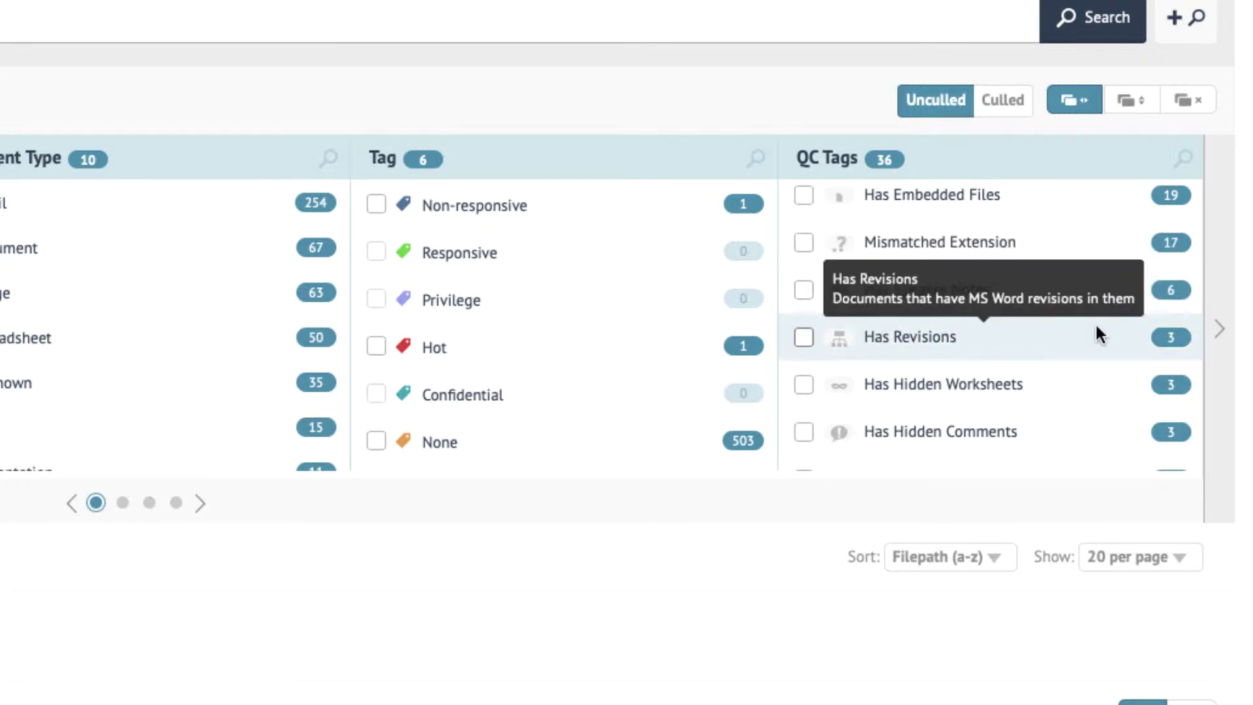
pyautogui.scroll(-5, 1169, 421)
pyautogui.scroll(10, 1165, 424)
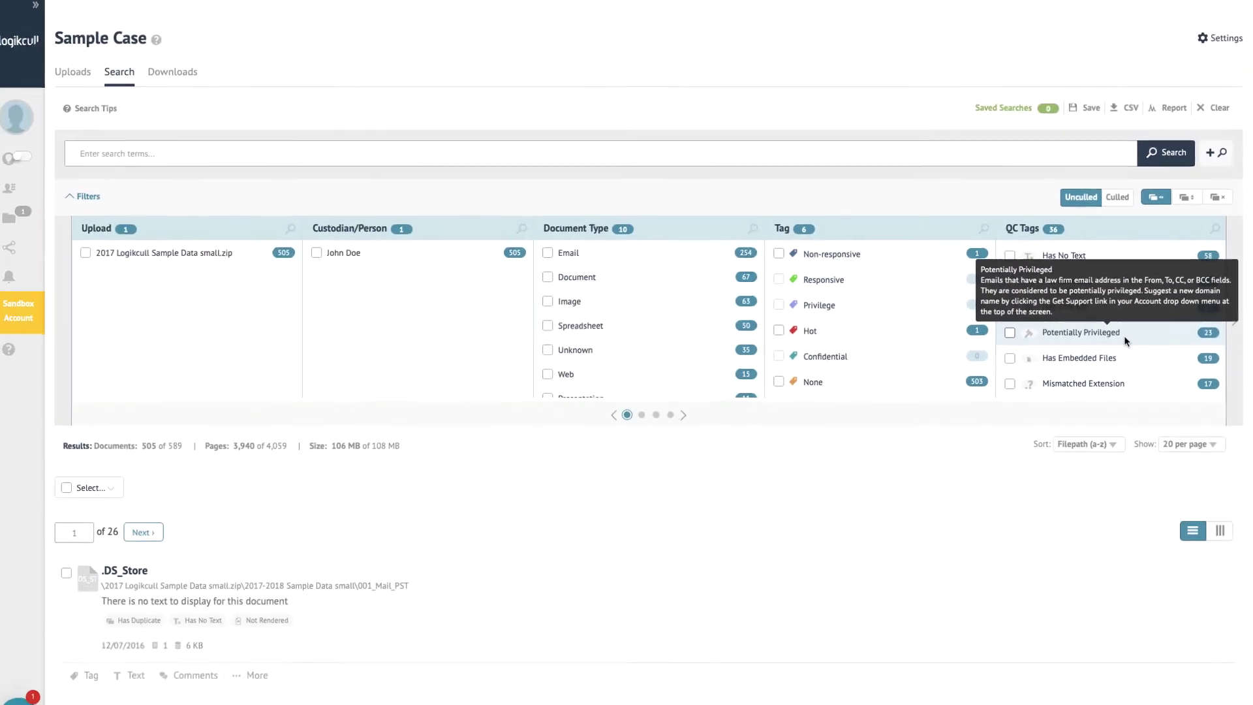
pyautogui.click(1011, 333)
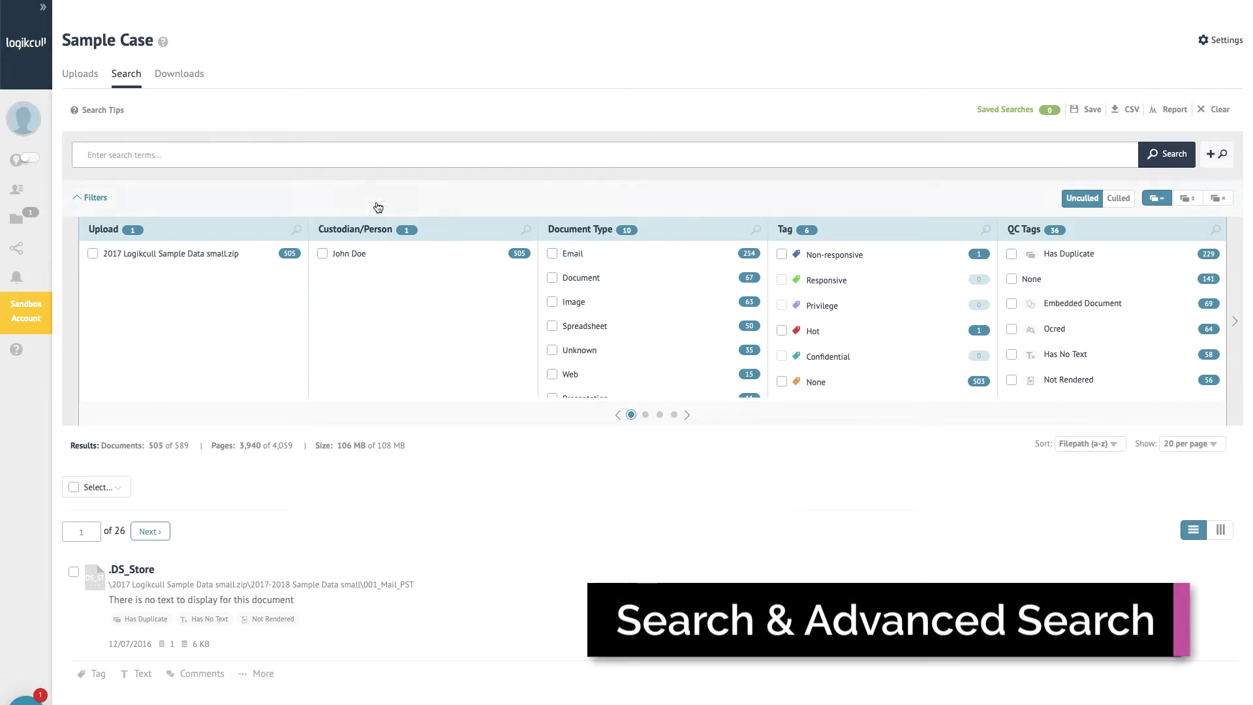
# - Search the Sample Case documents for "powerex"
pyautogui.click(341, 157)
pyautogui.write('powerex')
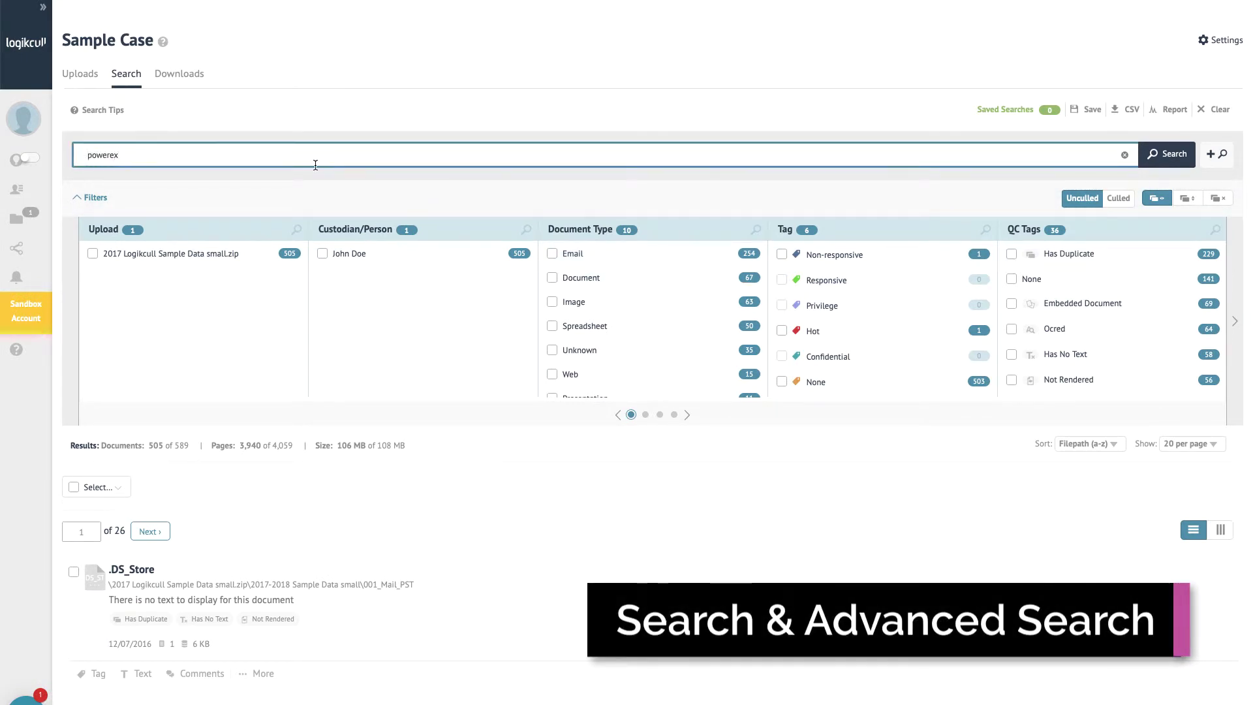
pyautogui.press('Return')
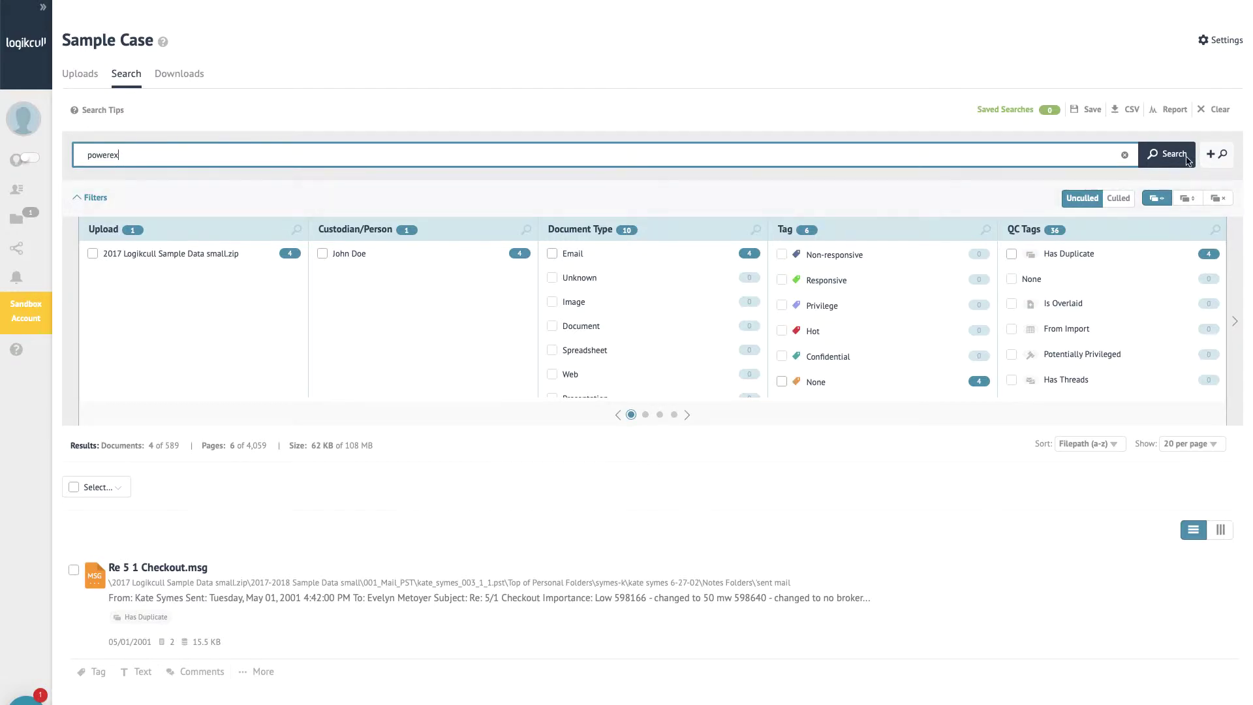
# - Open the Advanced Search Builder for the Sample Case and browse the list of searchable fields
pyautogui.click(1215, 158)
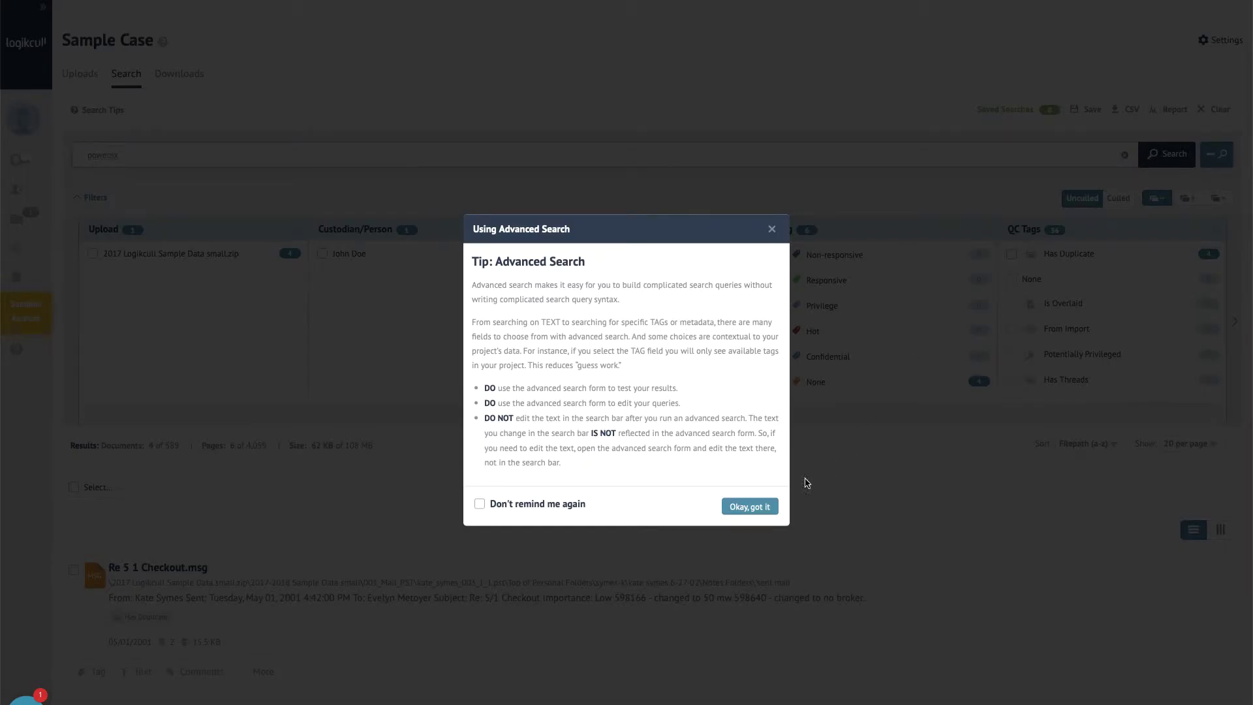
pyautogui.click(757, 506)
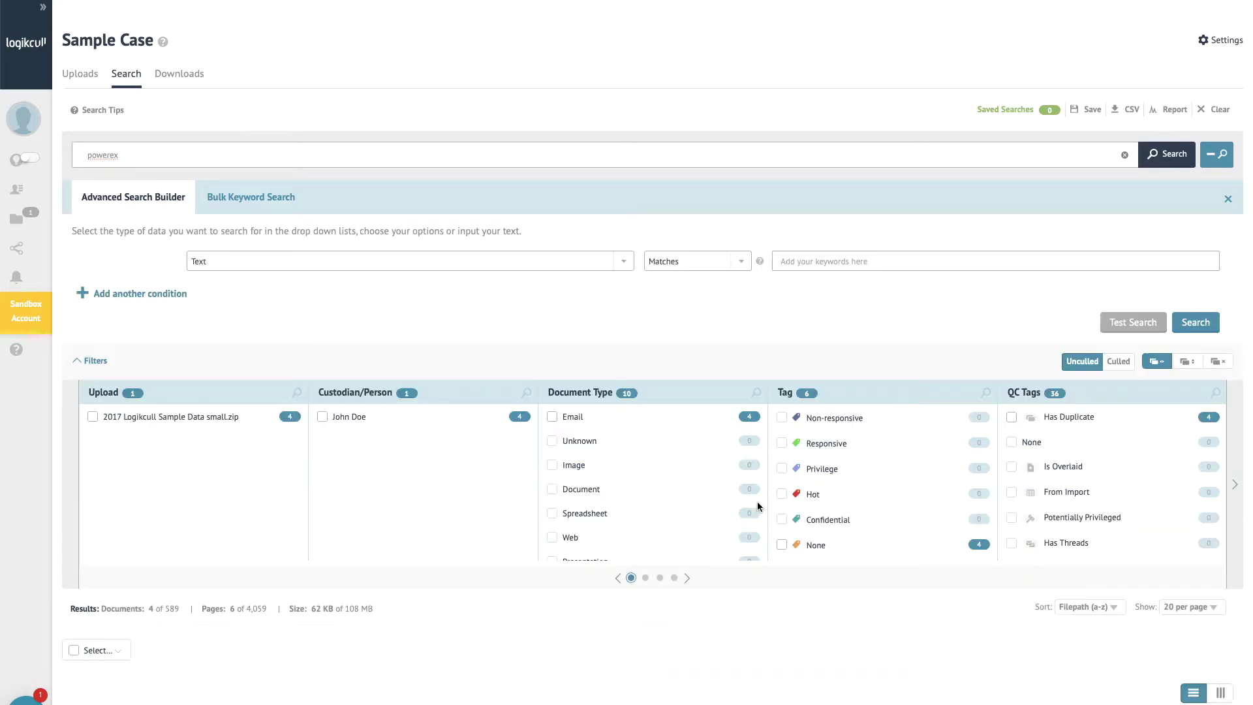
pyautogui.click(306, 269)
pyautogui.scroll(-3, 581, 327)
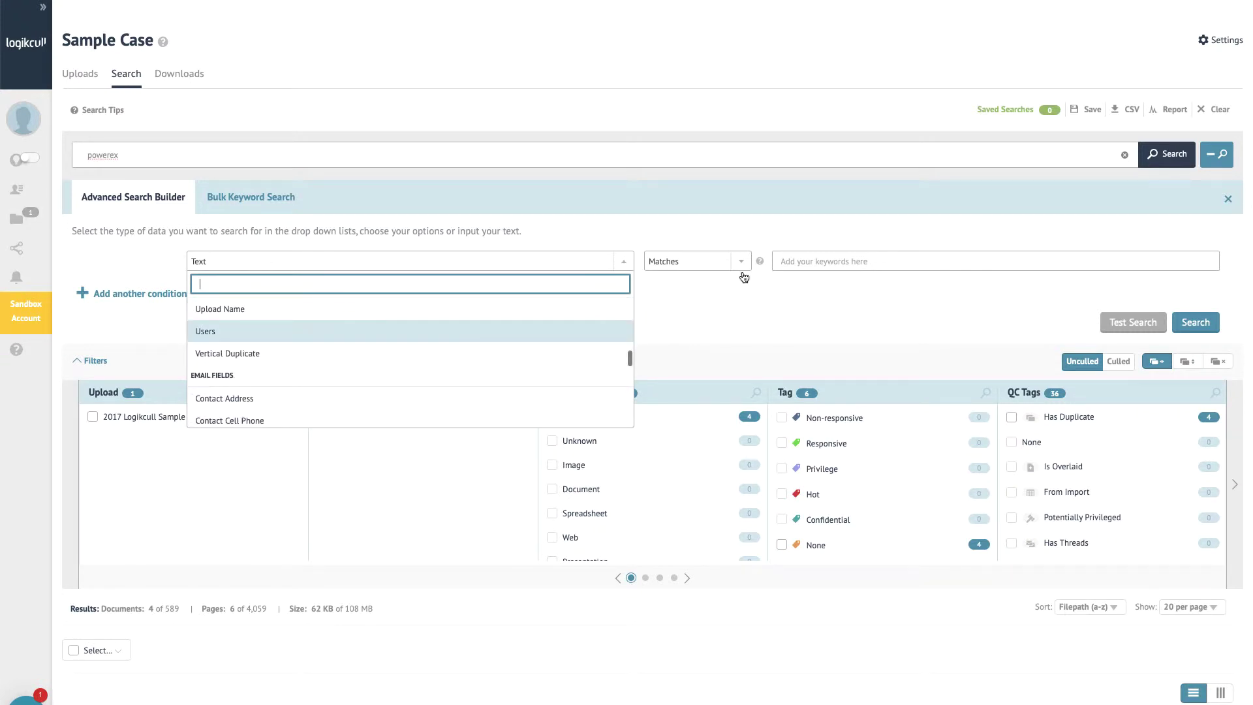
# - Add a second condition to the advanced search and look at its AND, OR and AND NOT operators
pyautogui.click(173, 297)
pyautogui.click(173, 298)
pyautogui.click(167, 302)
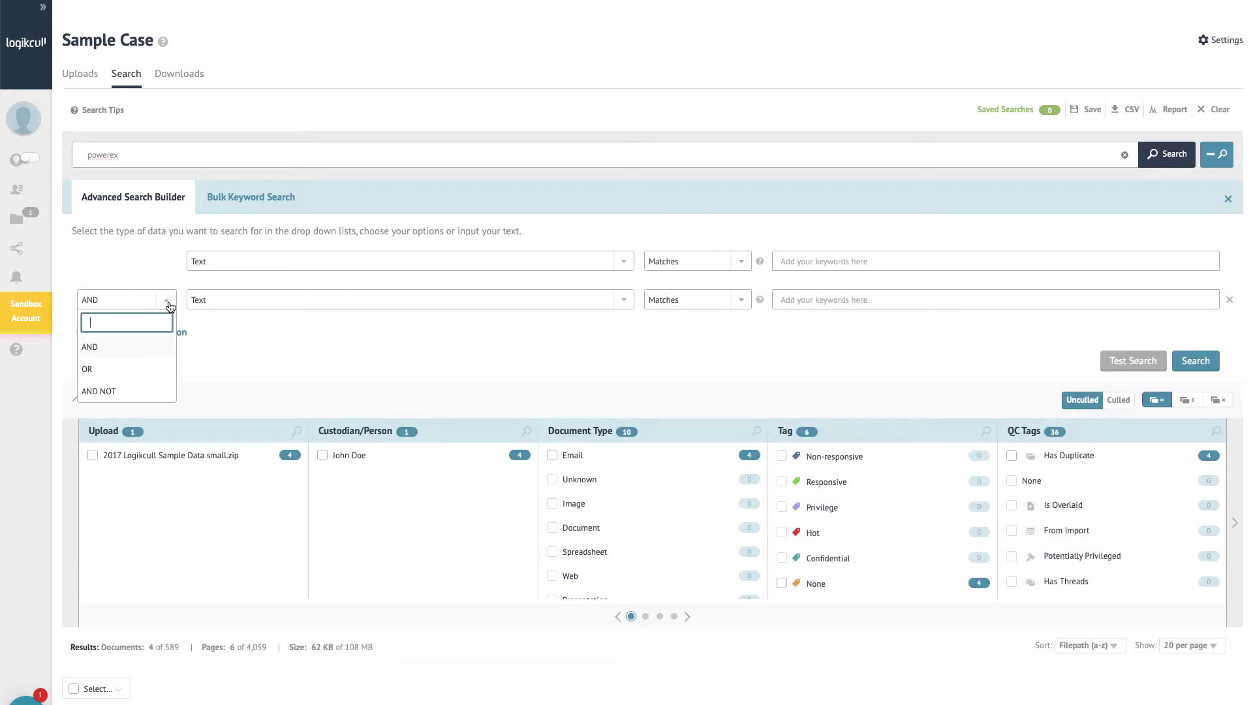
# - Switch to Bulk Keyword Search, enter a keyword on the first line and test the searches
pyautogui.click(233, 199)
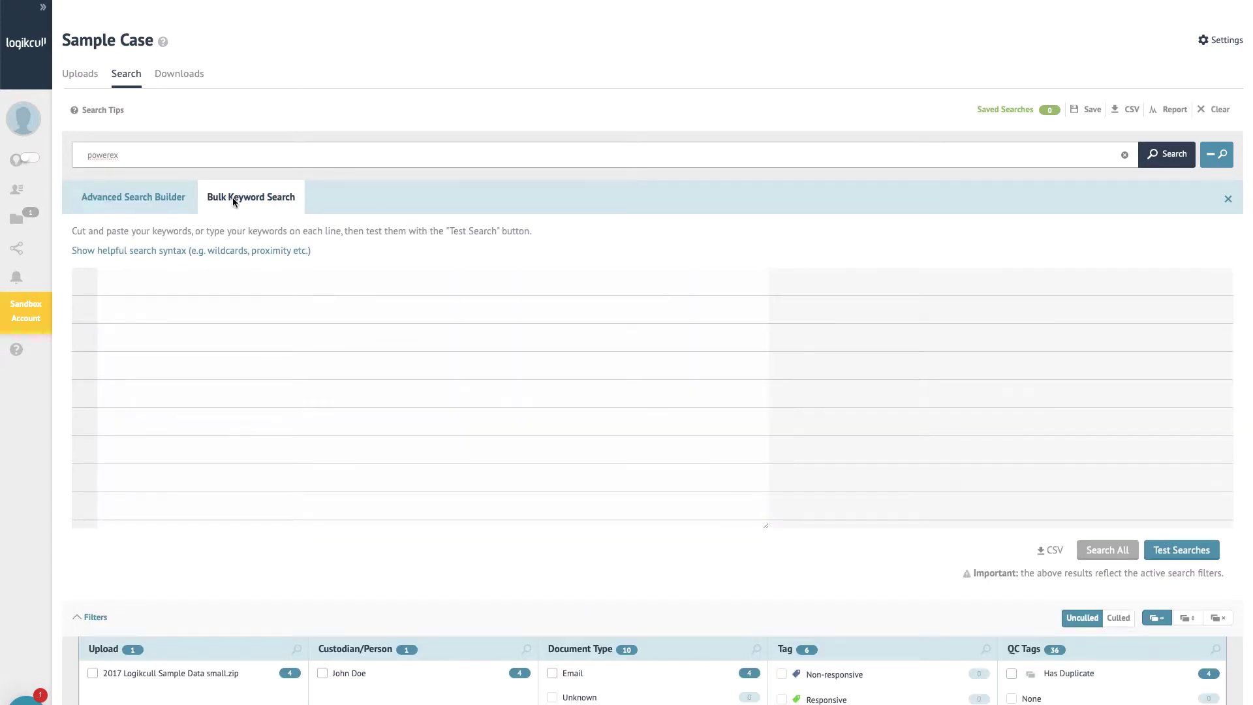
pyautogui.click(228, 282)
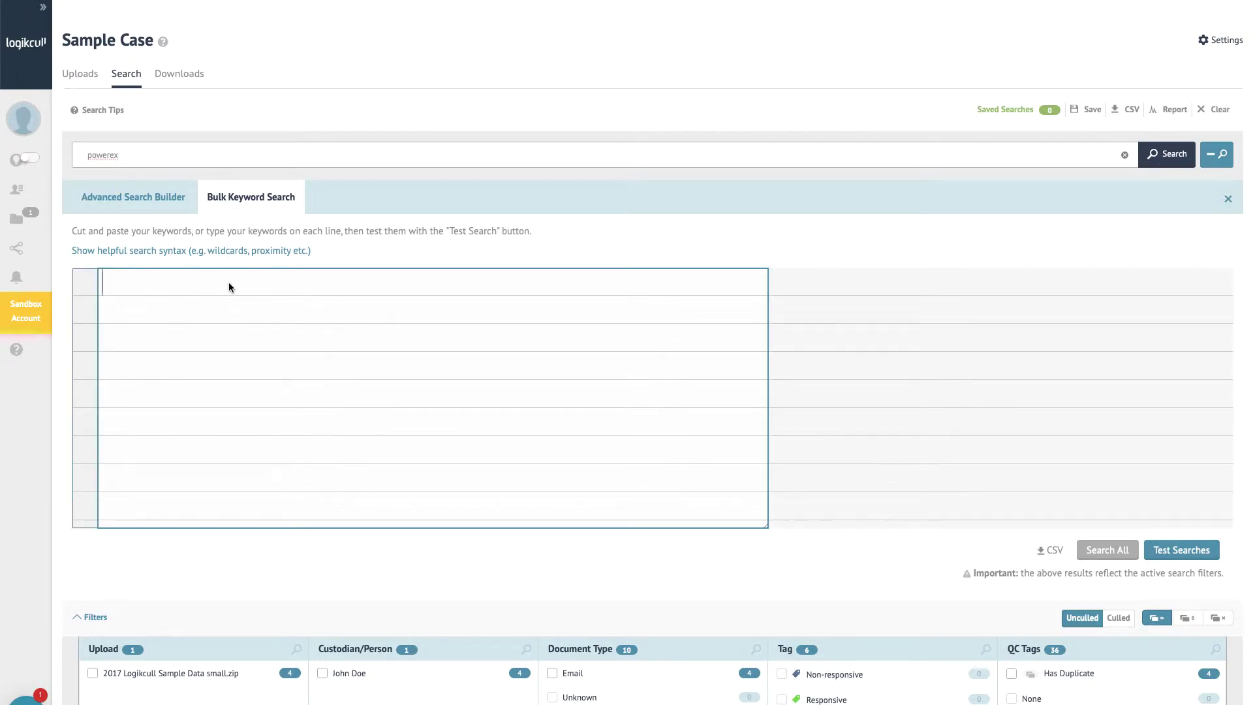
pyautogui.write('end')
pyautogui.press('BackSpace')
pyautogui.click(1165, 555)
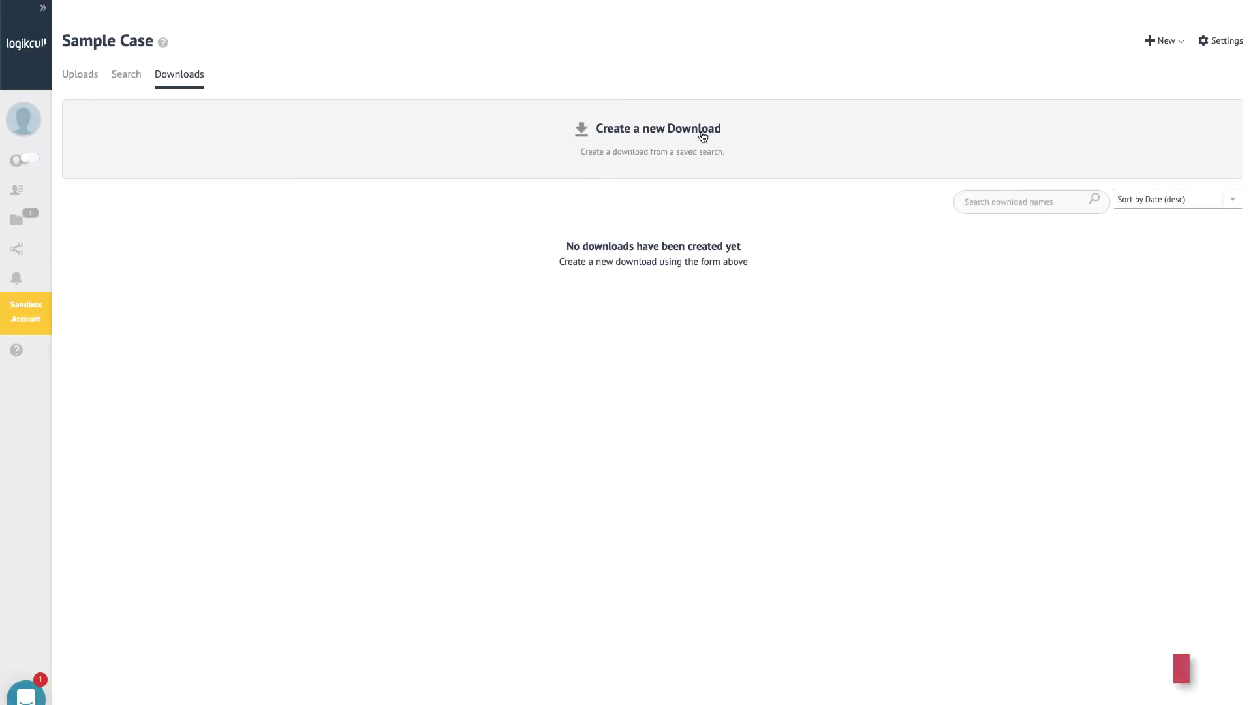
# - Start a new download from the saved search "Powerex Responsive" without family members and continue to the load file settings
pyautogui.click(692, 132)
pyautogui.click(637, 222)
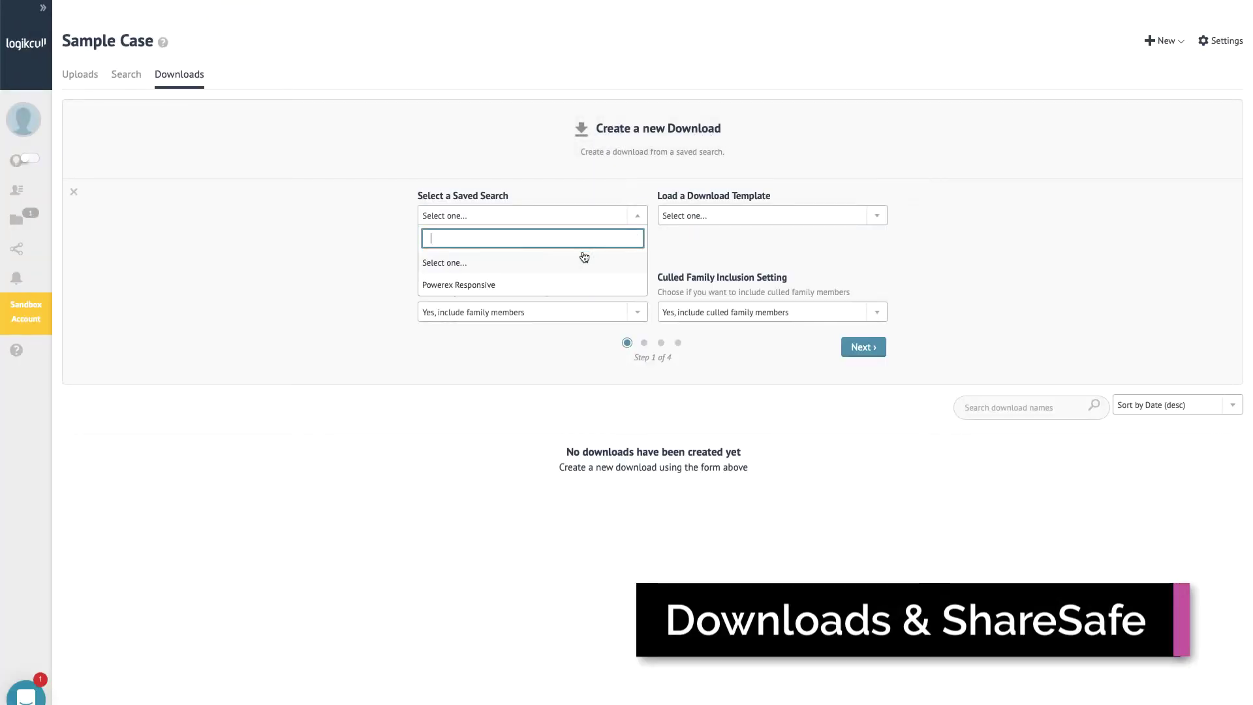
pyautogui.click(483, 287)
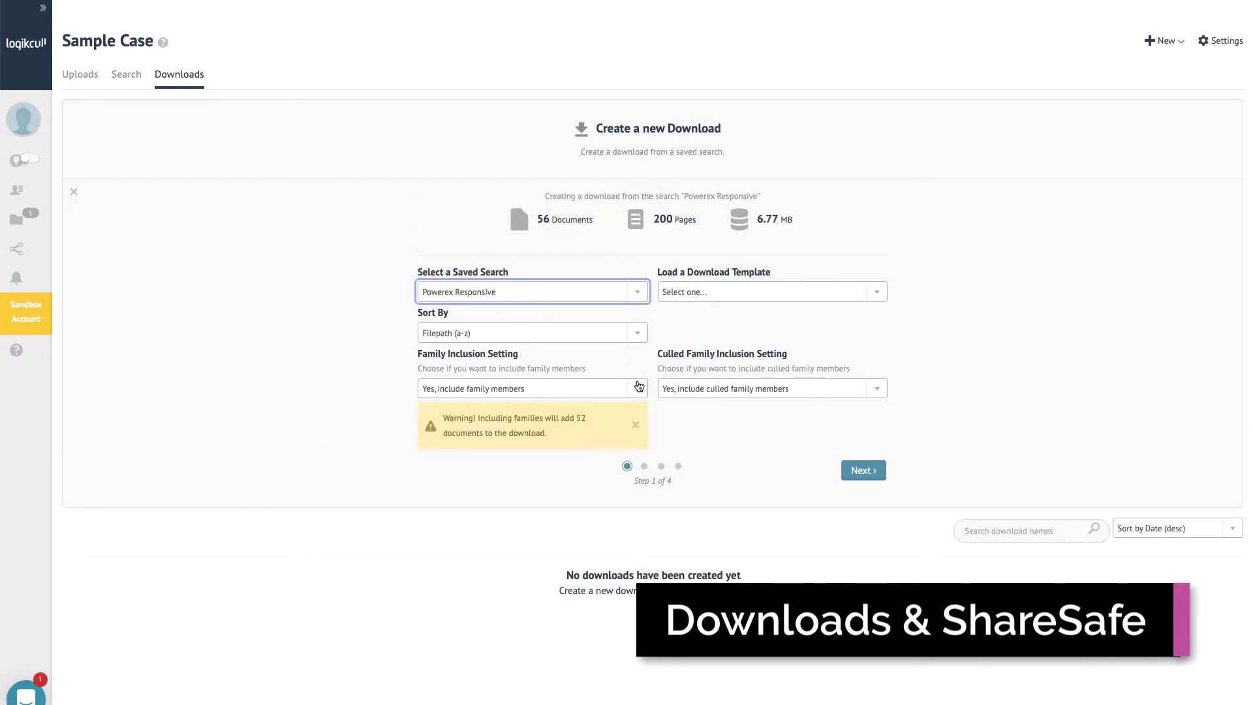
pyautogui.click(636, 387)
pyautogui.click(533, 458)
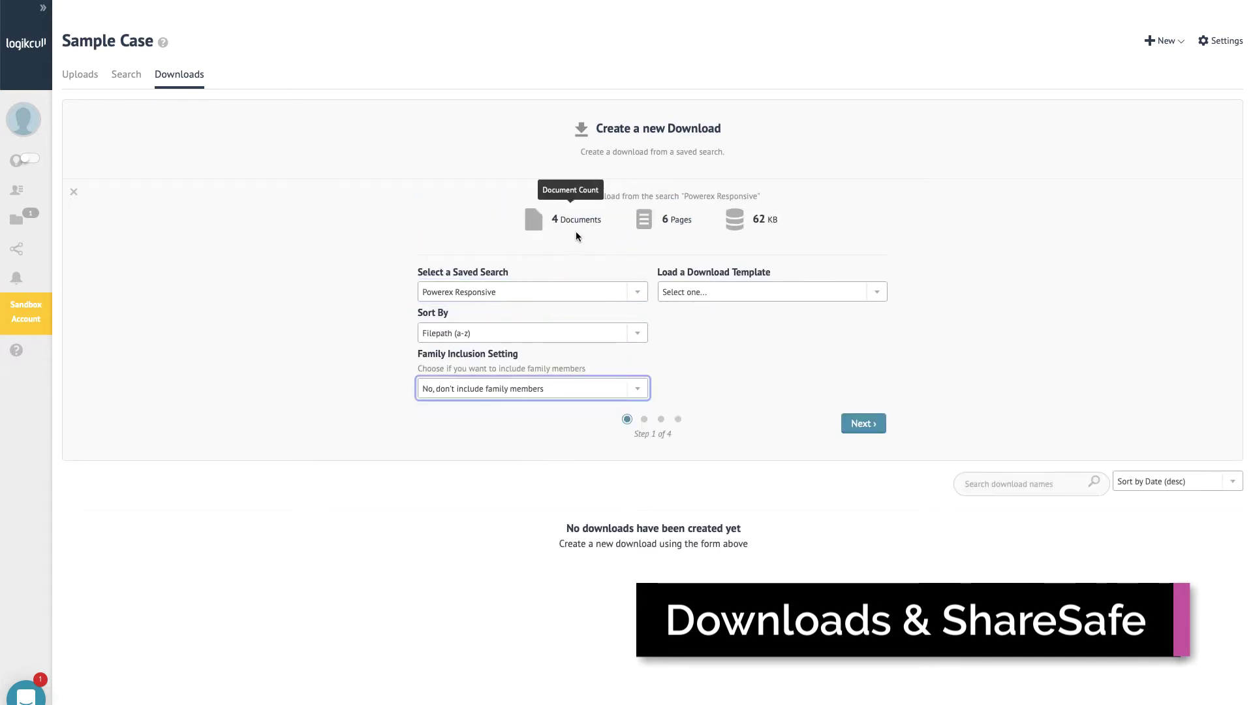
pyautogui.click(863, 423)
# - Keep loadfiles included in the download and continue to the image, native and text file settings
pyautogui.scroll(-2, 848, 421)
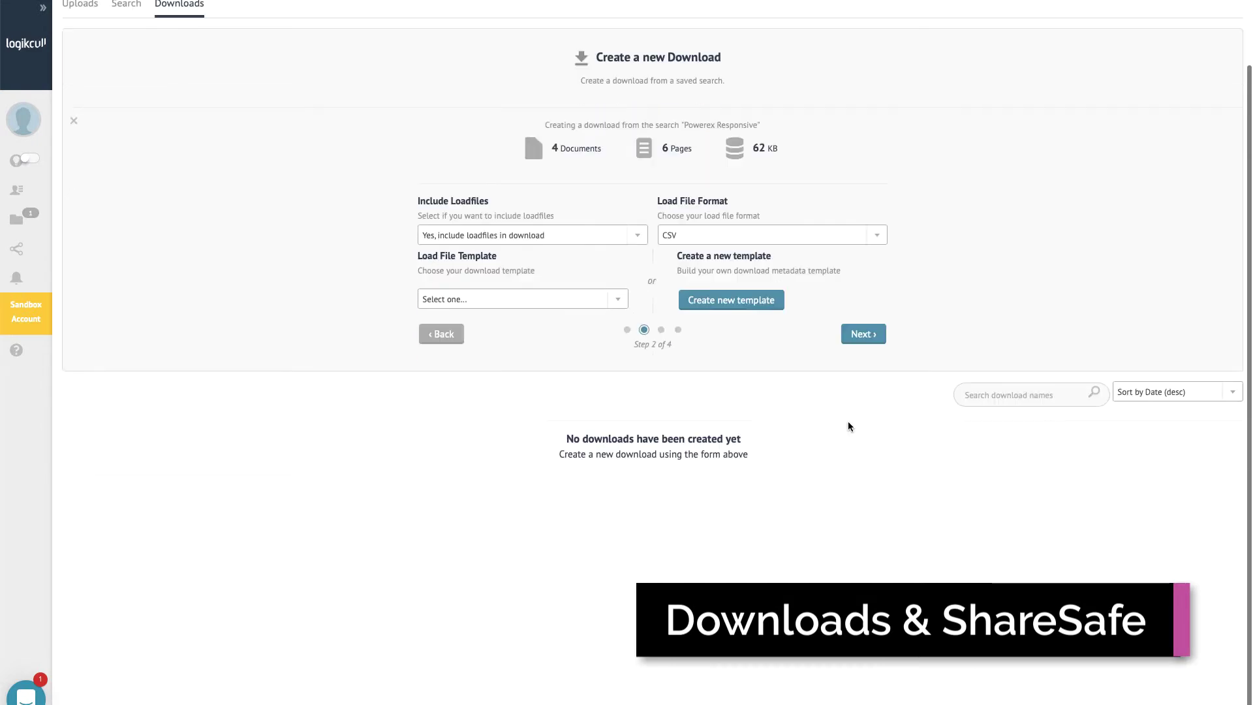
pyautogui.click(636, 235)
pyautogui.click(522, 281)
pyautogui.click(861, 334)
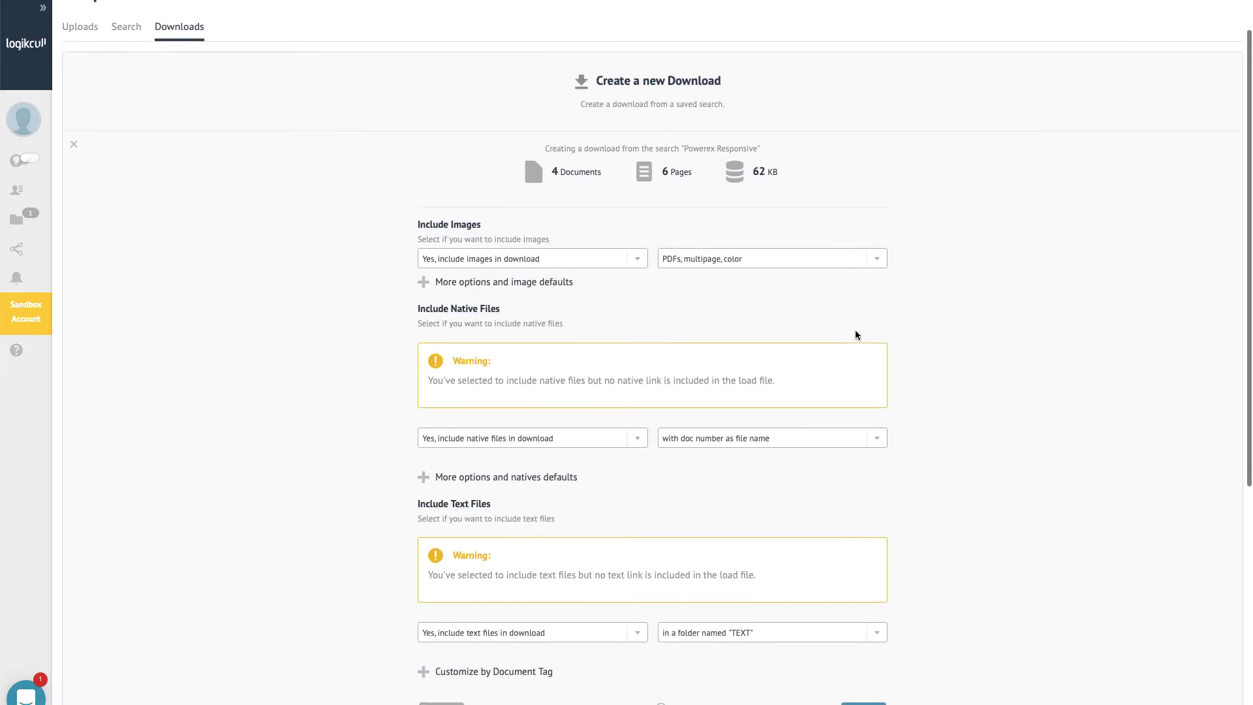
# - Expand the image defaults of the download and include endorsements/branding on the images
pyautogui.scroll(-1, 856, 333)
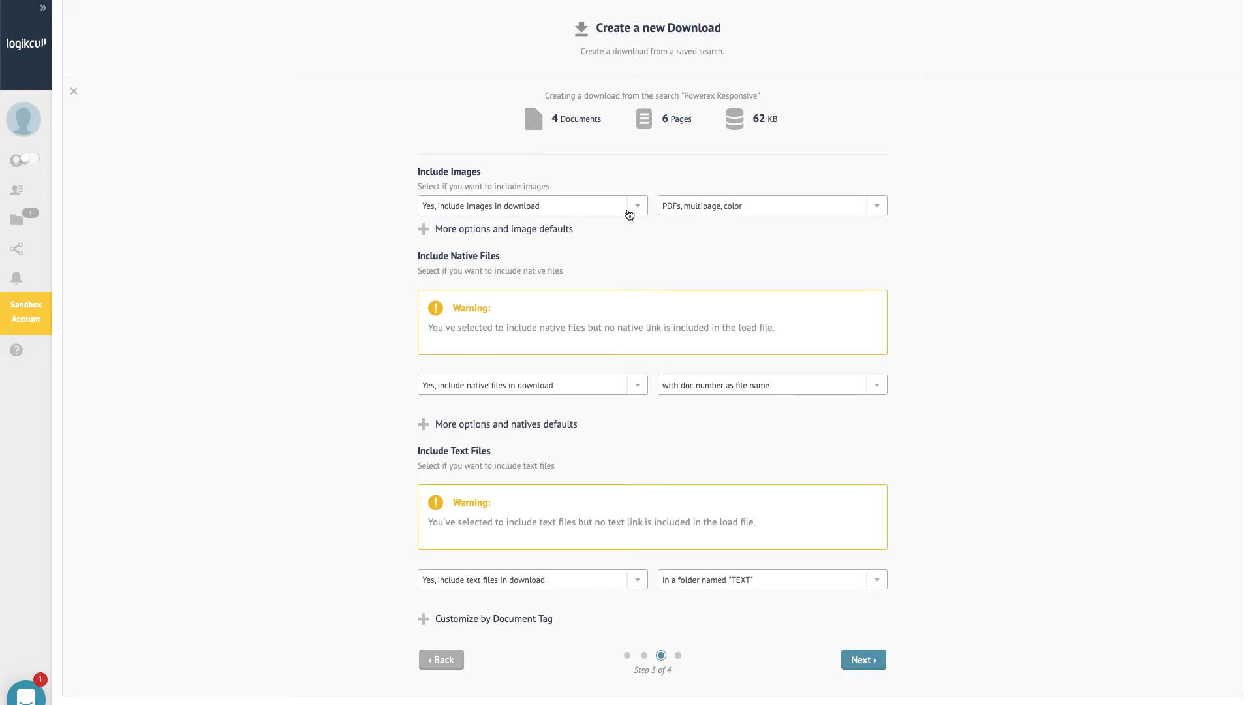
pyautogui.click(563, 231)
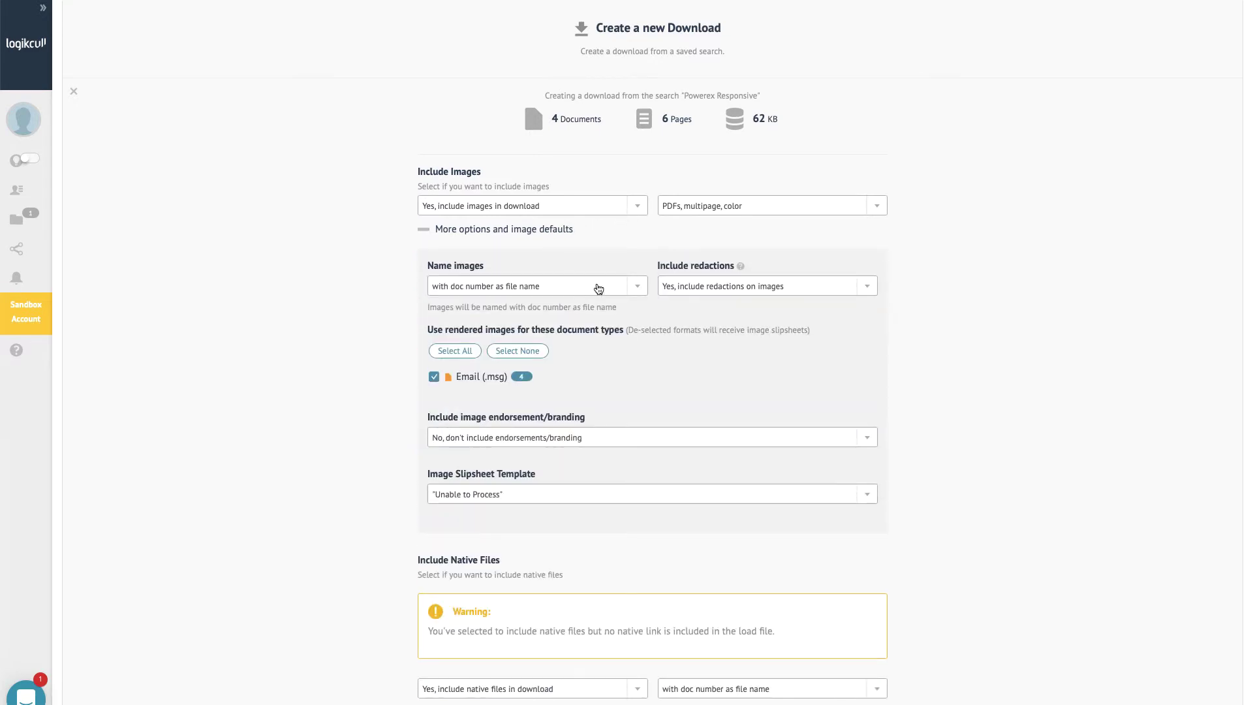
pyautogui.click(561, 443)
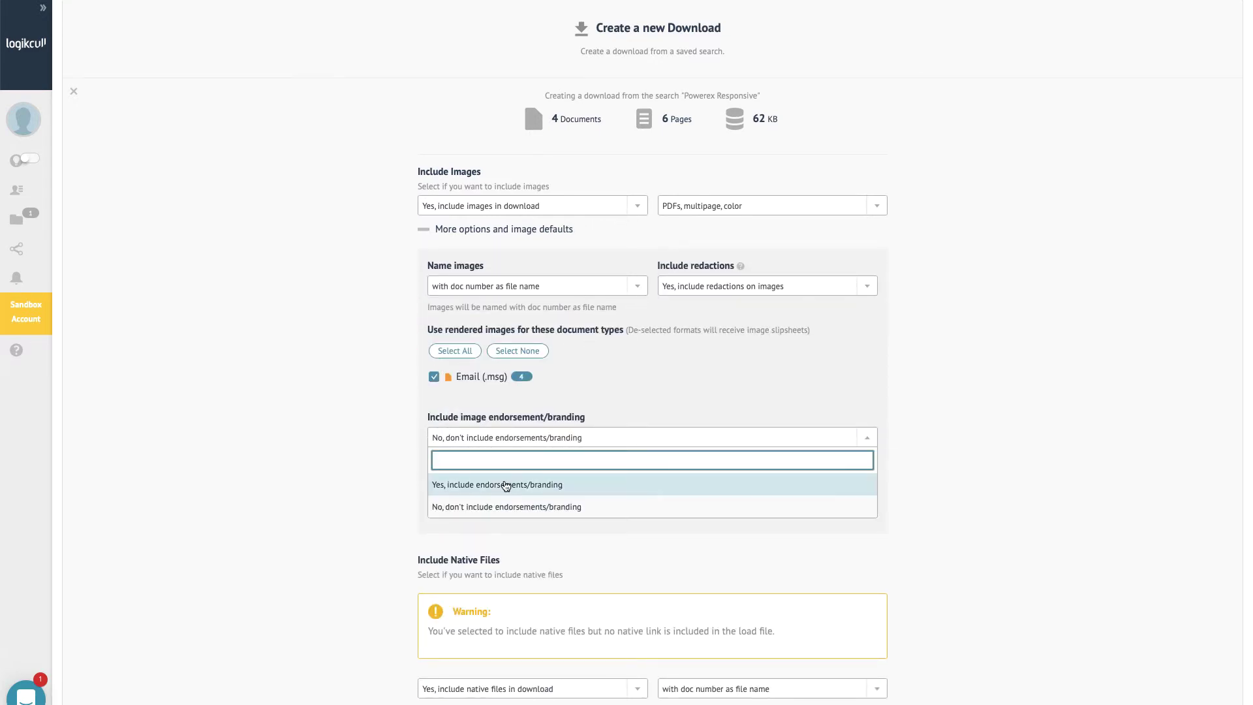
pyautogui.click(504, 486)
# - Check the branding positions, native file and text file settings, and continue to the download's naming and summary page
pyautogui.scroll(-5, 579, 520)
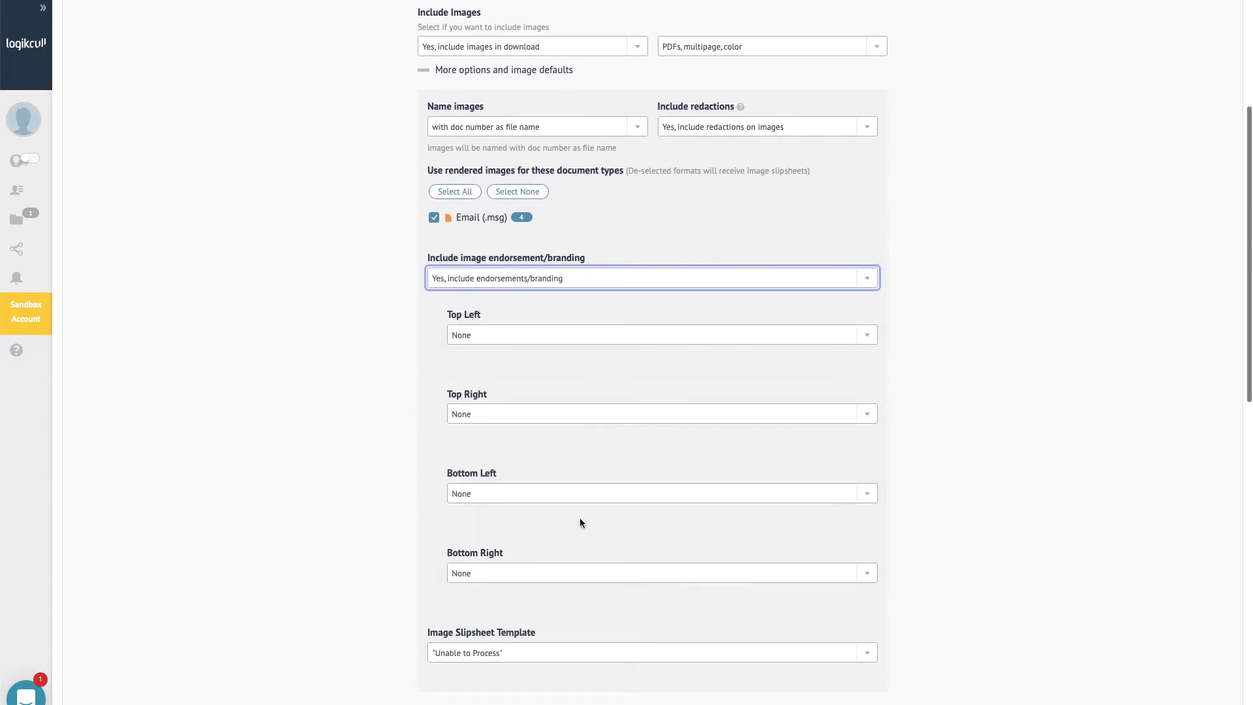
pyautogui.scroll(-1, 579, 522)
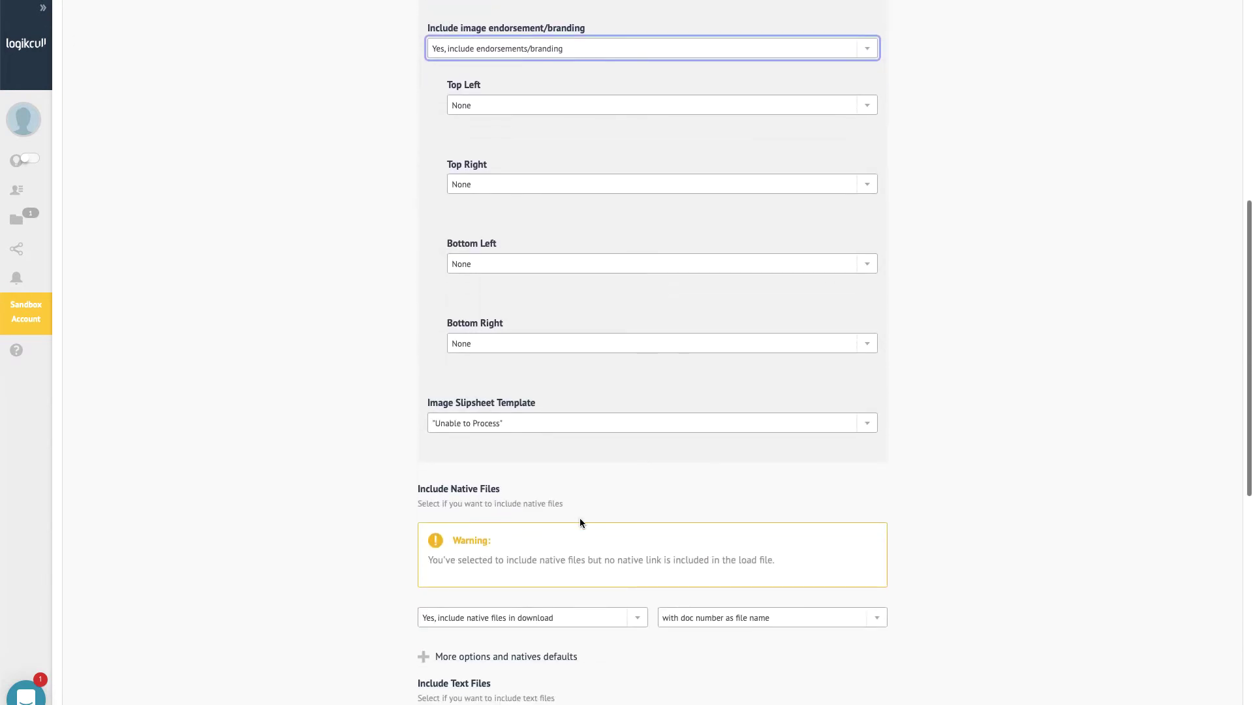
pyautogui.scroll(-7, 580, 520)
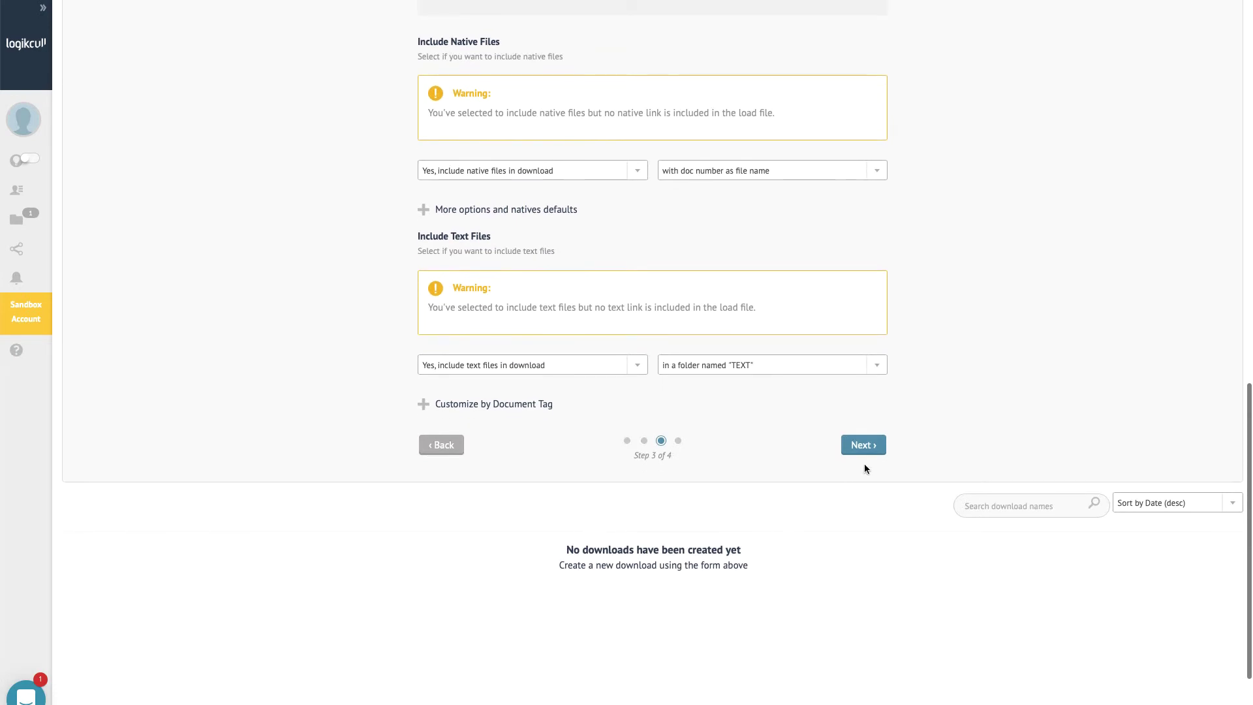
pyautogui.click(862, 448)
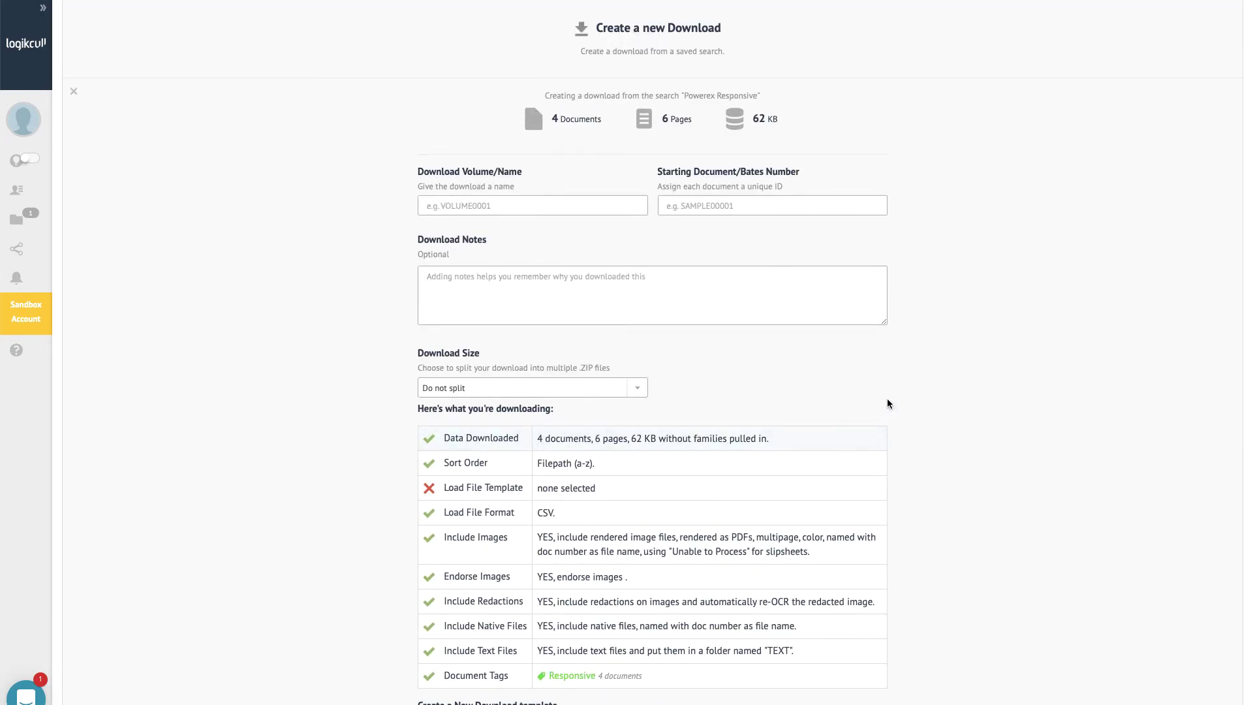
pyautogui.scroll(-2, 918, 392)
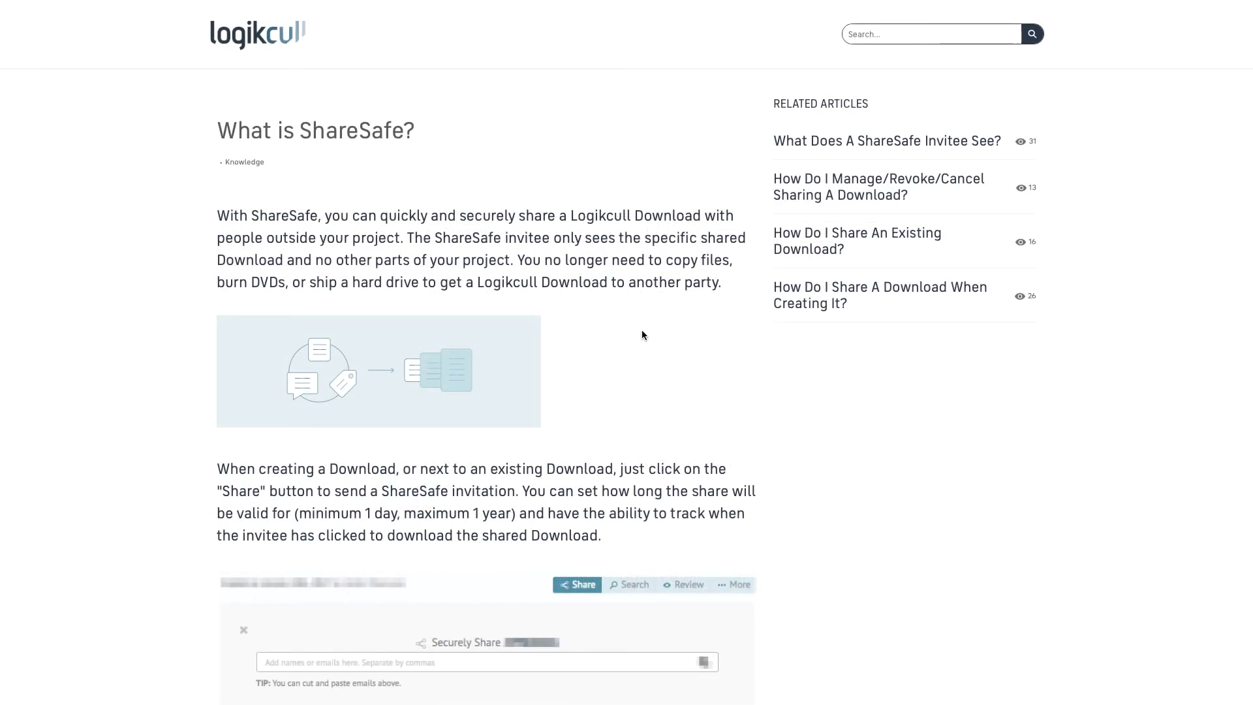
# - Read the "What is ShareSafe?" article and highlight the sentence about the invitee seeing only the specific shared Download
pyautogui.scroll(-1, 642, 335)
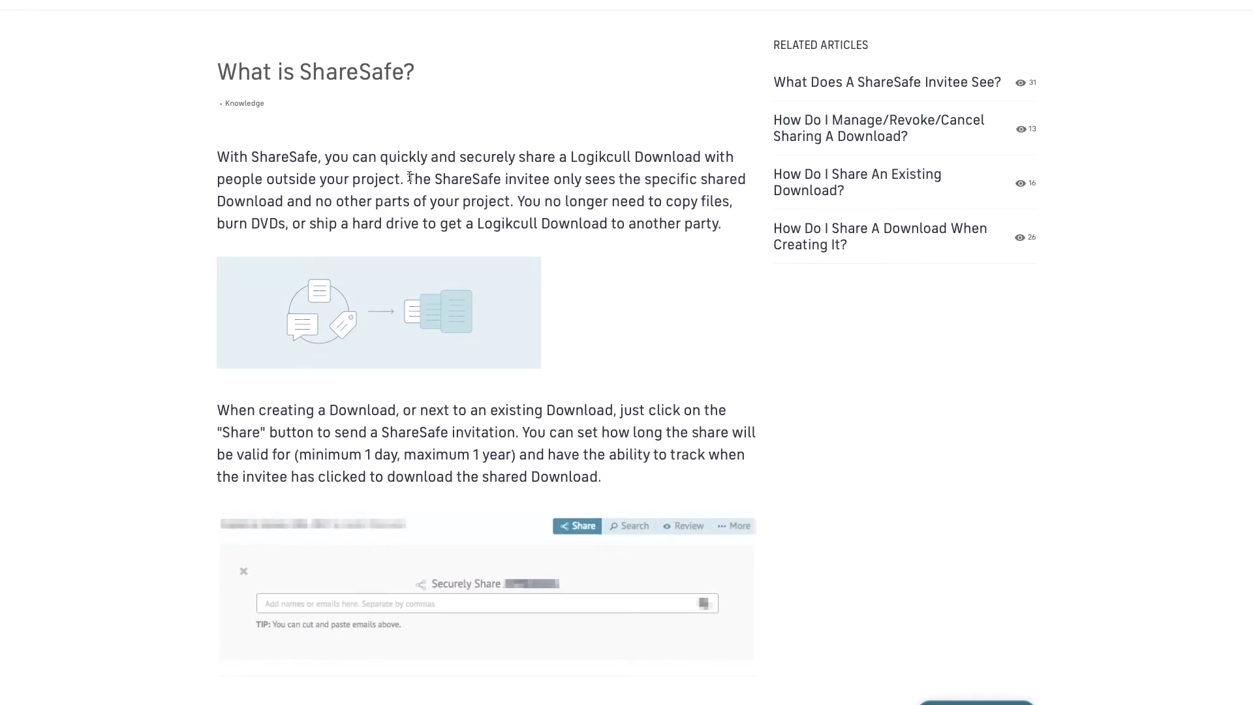
pyautogui.moveTo(409, 176); pyautogui.dragTo(514, 202)
pyautogui.scroll(-1, 623, 339)
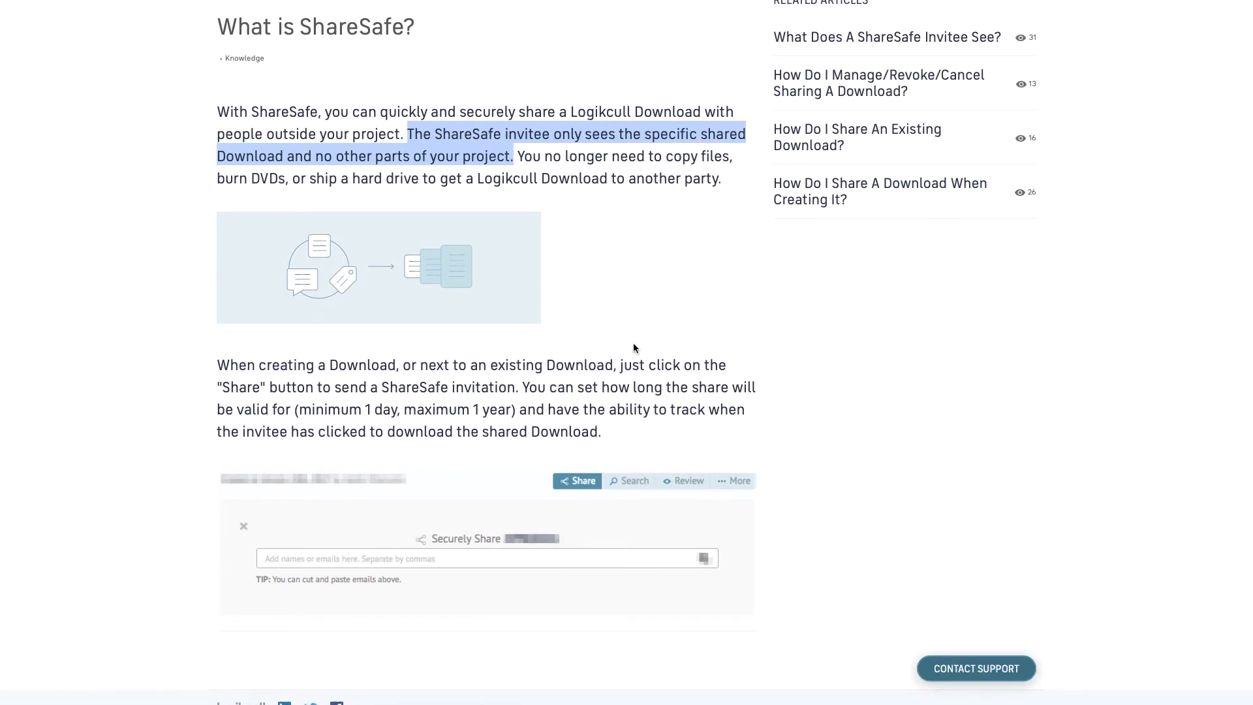
pyautogui.scroll(2, 710, 311)
# - Open the related article "What Does A ShareSafe Invitee See?", highlight its opening sentence and read through the invitation and sign-up sections
pyautogui.click(839, 143)
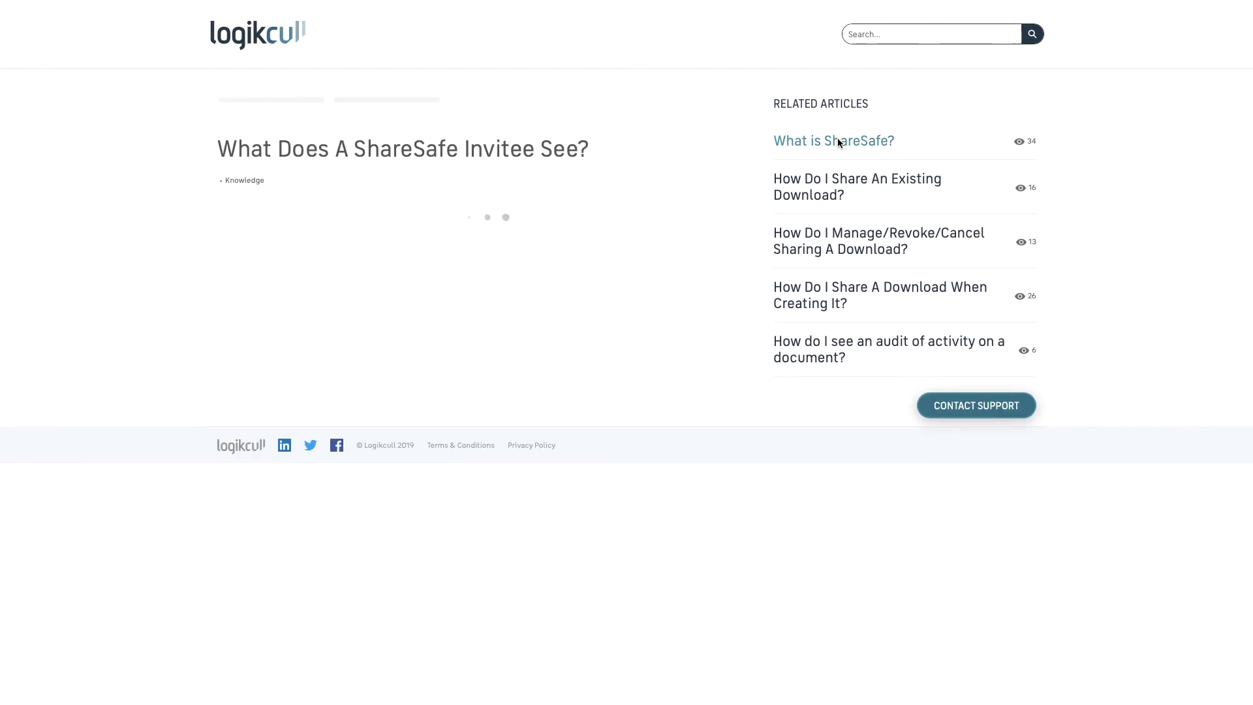
pyautogui.moveTo(219, 210); pyautogui.dragTo(458, 236)
pyautogui.scroll(-2, 607, 431)
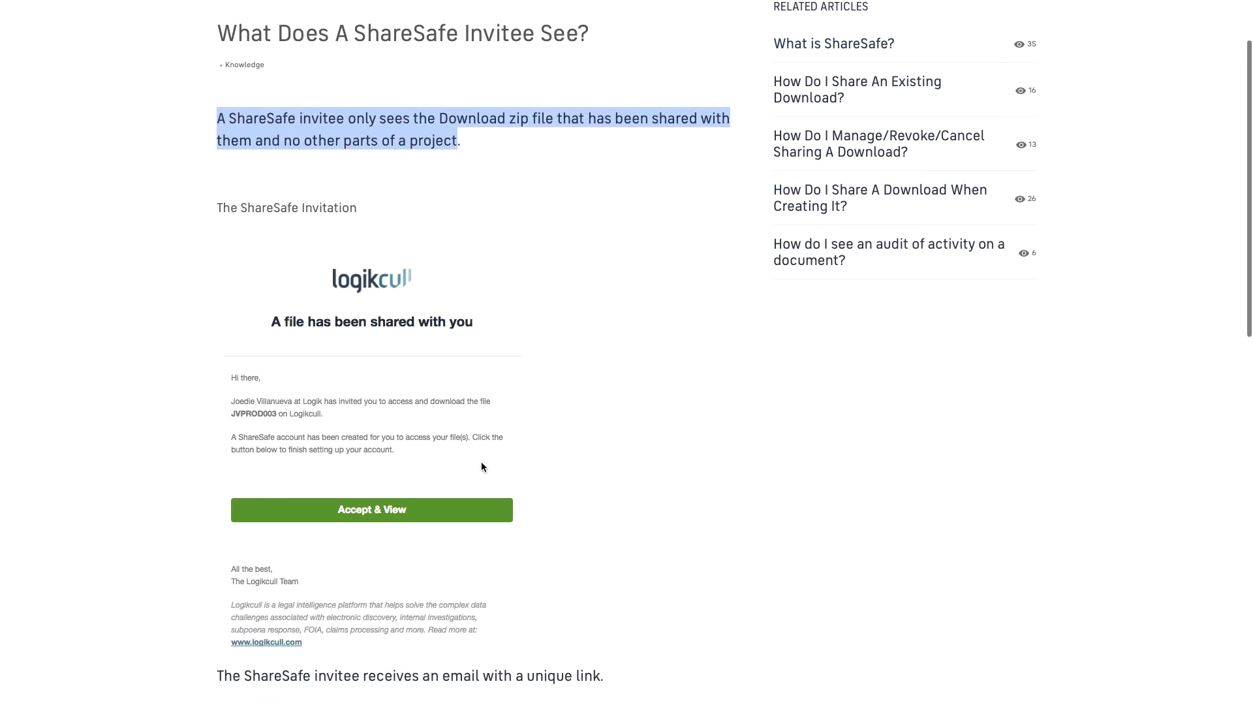
pyautogui.scroll(-10, 482, 464)
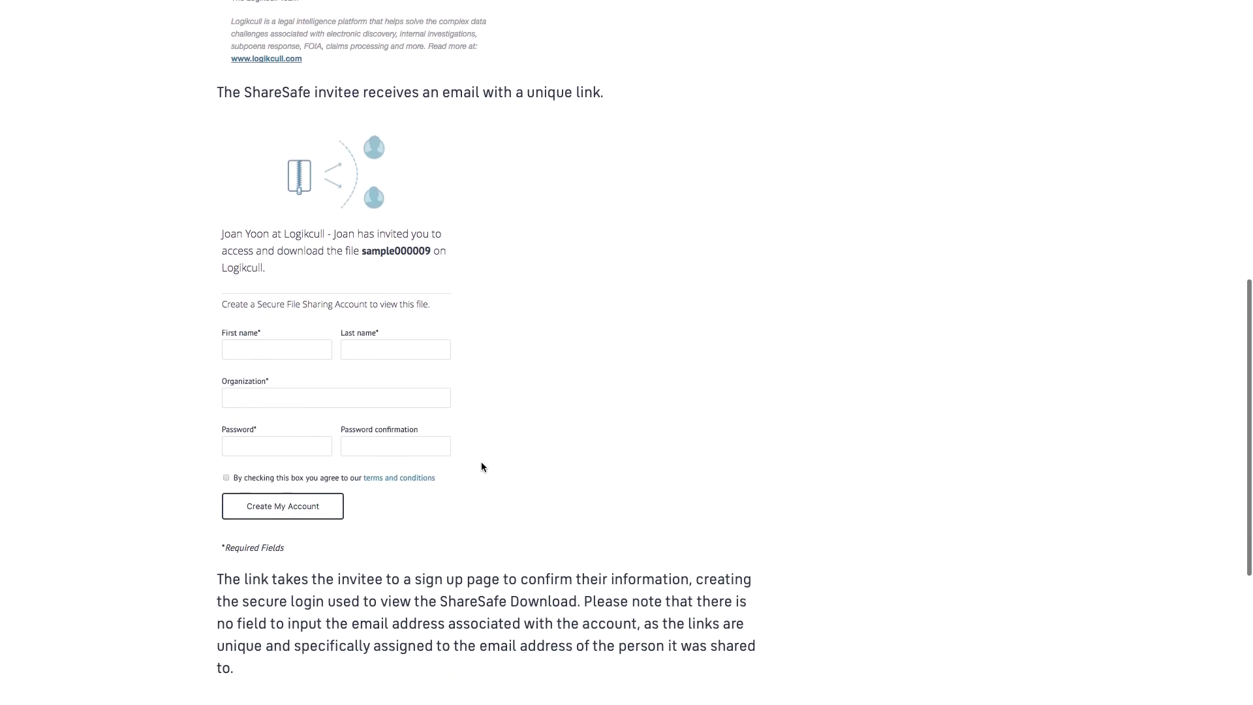